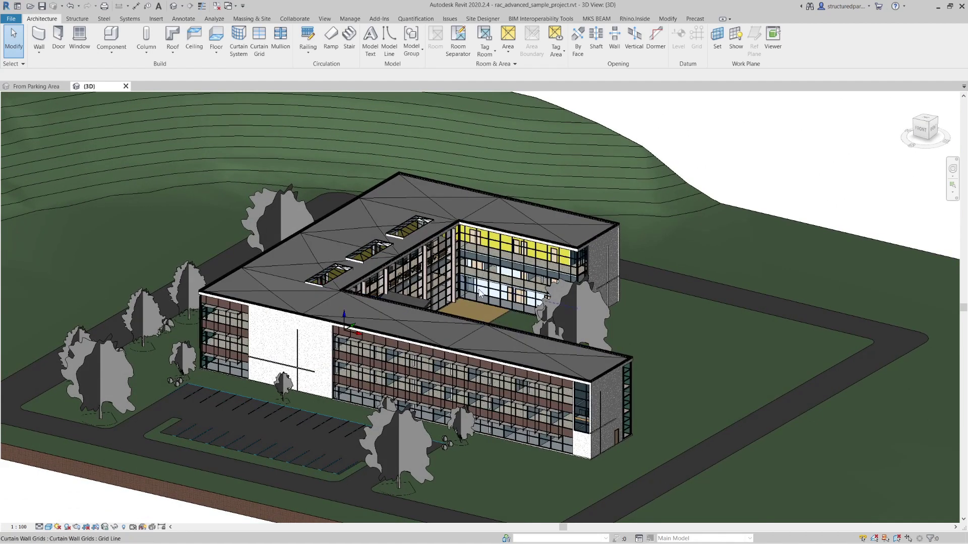
{"action": "scroll", "coordinate": [478, 290], "scroll_direction": "up", "scroll_amount": 1}
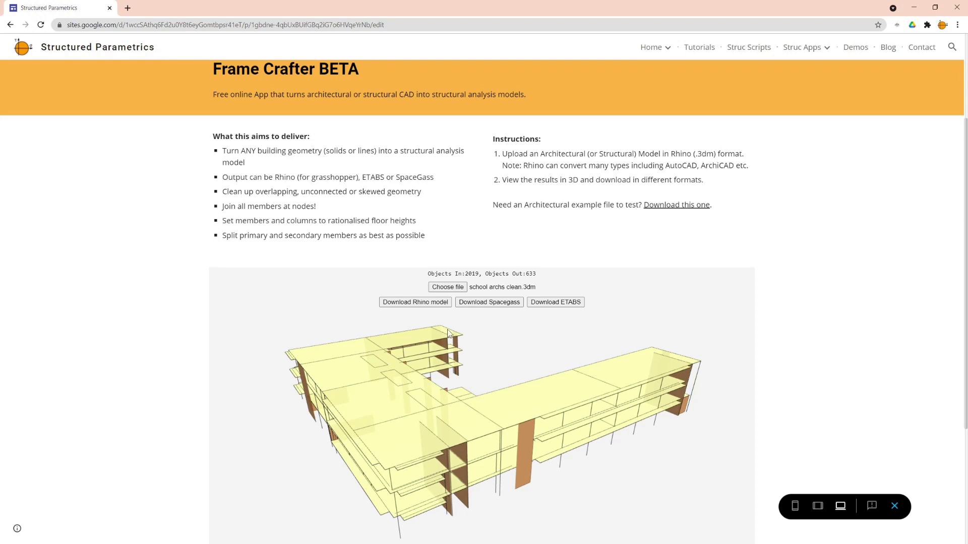
{"action": "left_click_drag", "start_coordinate": [520, 363], "coordinate": [461, 383]}
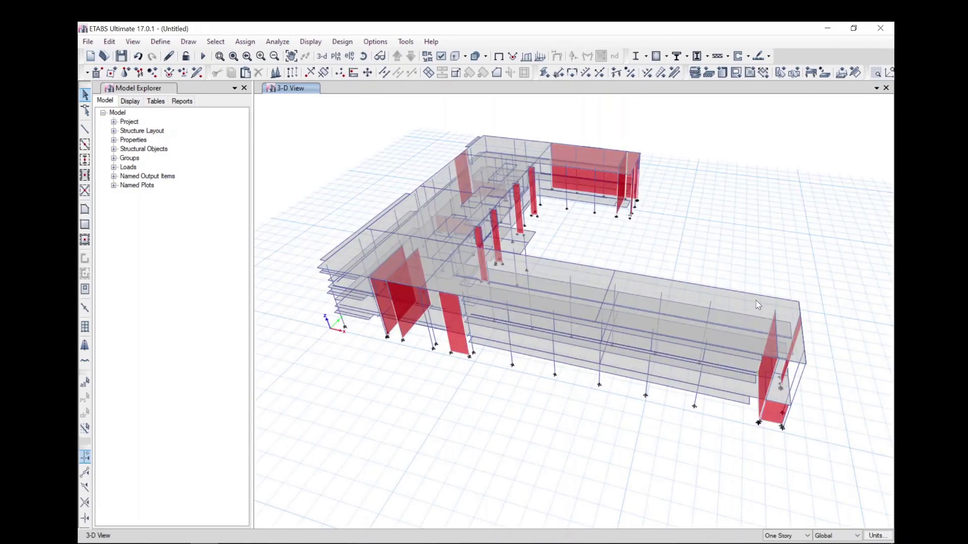
{"action": "middle_click_drag", "start_coordinate": [755, 301], "coordinate": [575, 298]}
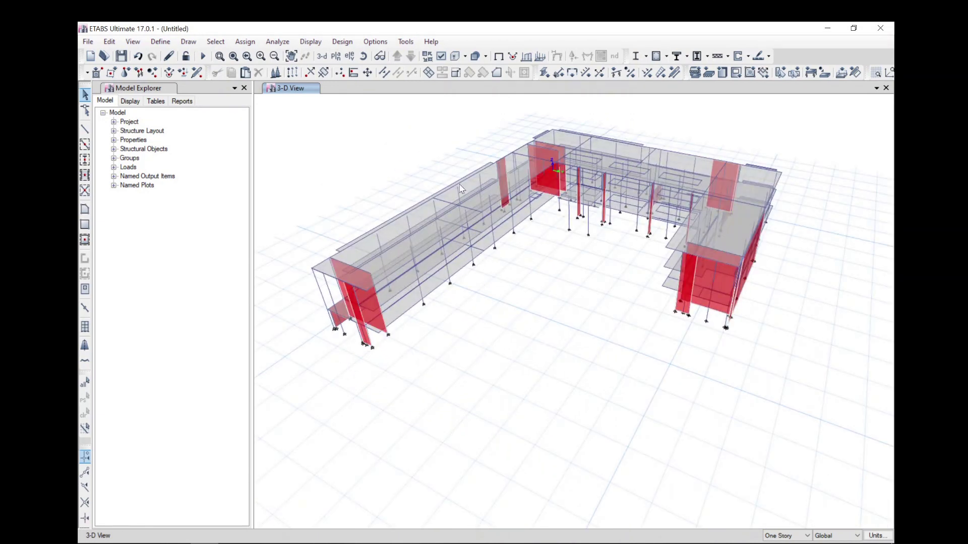
{"action": "left_click", "coordinate": [277, 42]}
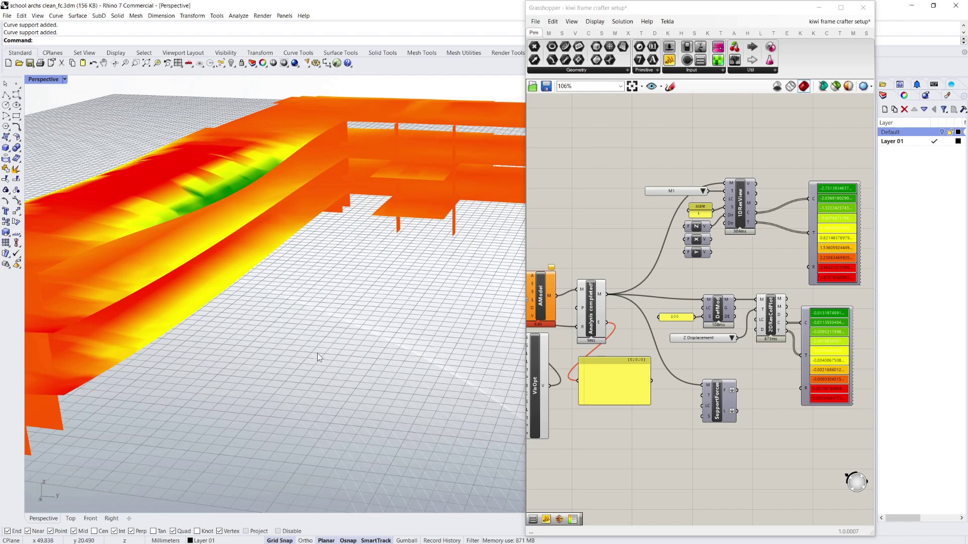
{"action": "right_click_drag", "start_coordinate": [316, 353], "coordinate": [297, 348]}
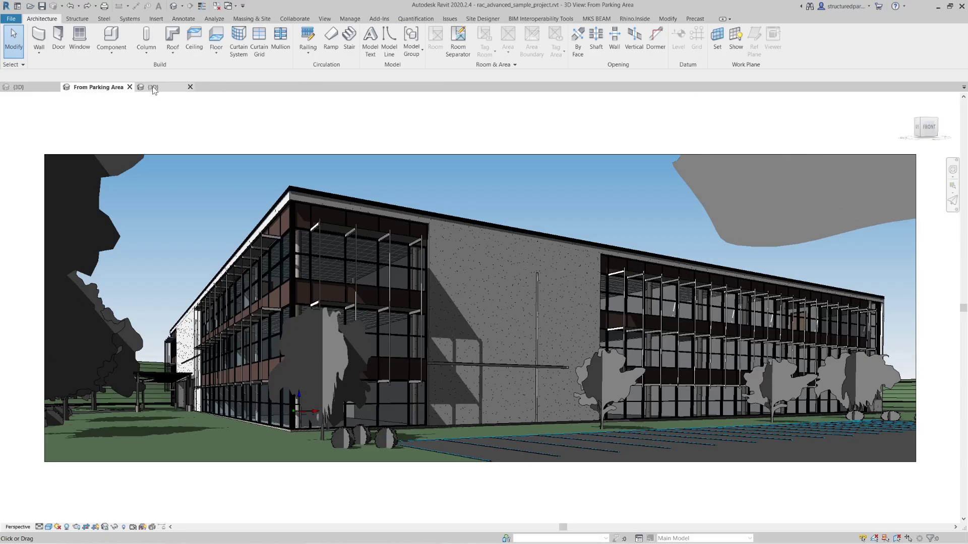
Open the {3D} view and delete the site terrain and roads surrounding the building
{"action": "left_click", "coordinate": [153, 87]}
{"action": "mouse_move", "coordinate": [546, 355]}
{"action": "middle_mouse_down", "text": "shift"}
{"action": "mouse_move", "coordinate": [482, 367]}
{"action": "mouse_move", "coordinate": [555, 370]}
{"action": "middle_mouse_up", "text": "shift"}
{"action": "scroll", "coordinate": [577, 373], "scroll_direction": "down", "scroll_amount": 2}
{"action": "left_click_drag", "start_coordinate": [791, 497], "coordinate": [643, 243]}
{"action": "key", "text": "Delete"}
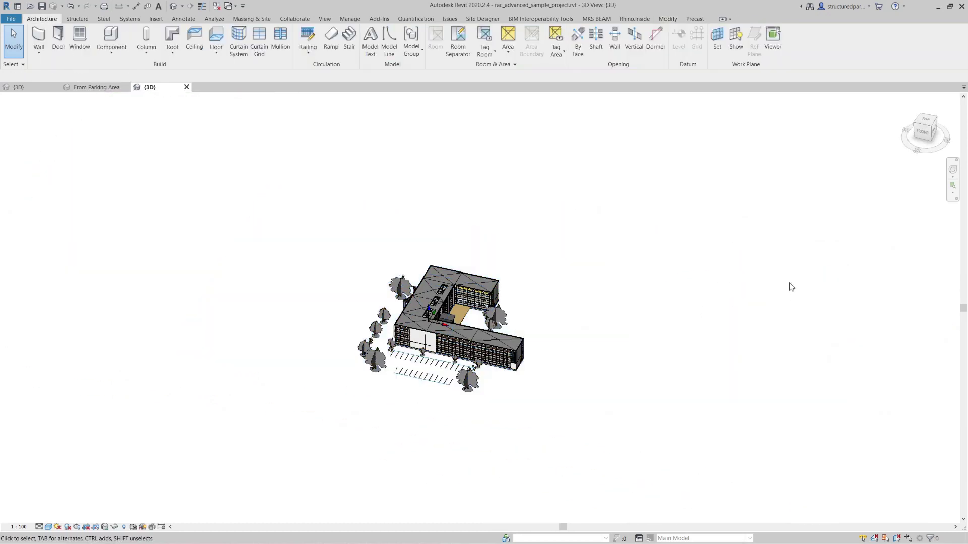
From the top view, delete the parking lot, trees and canopy outside the building's south and west sides
{"action": "left_click", "coordinate": [926, 121]}
{"action": "left_click_drag", "start_coordinate": [631, 474], "coordinate": [287, 365]}
{"action": "key", "text": "Delete"}
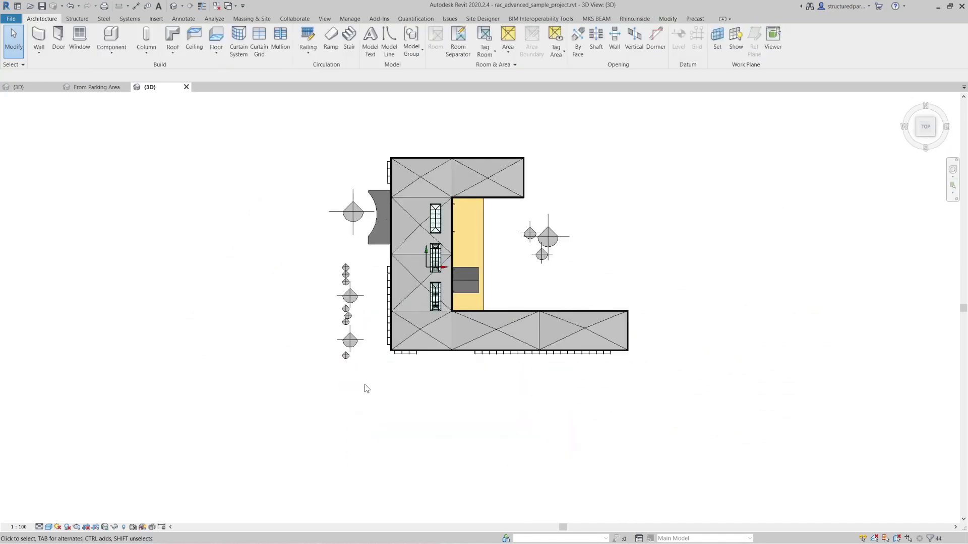
{"action": "left_click_drag", "start_coordinate": [373, 382], "coordinate": [269, 166]}
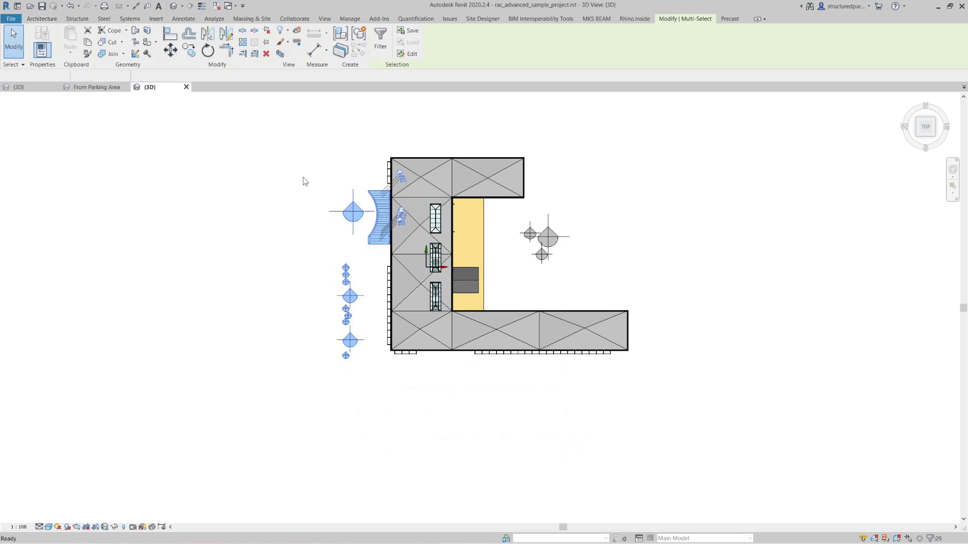
{"action": "key", "text": "Delete"}
{"action": "scroll", "coordinate": [383, 227], "scroll_direction": "up", "scroll_amount": 5}
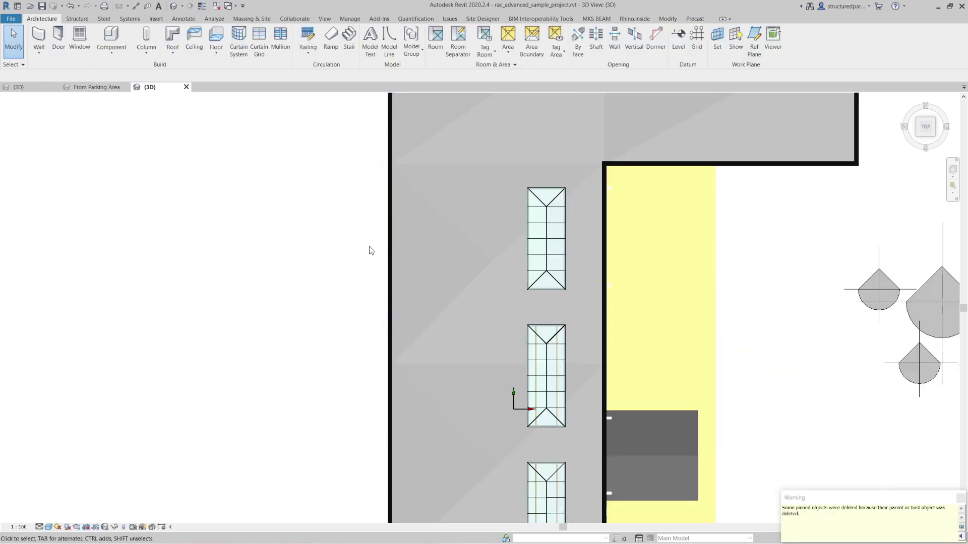
{"action": "left_click_drag", "start_coordinate": [337, 125], "coordinate": [390, 341]}
{"action": "left_click", "coordinate": [214, 295]}
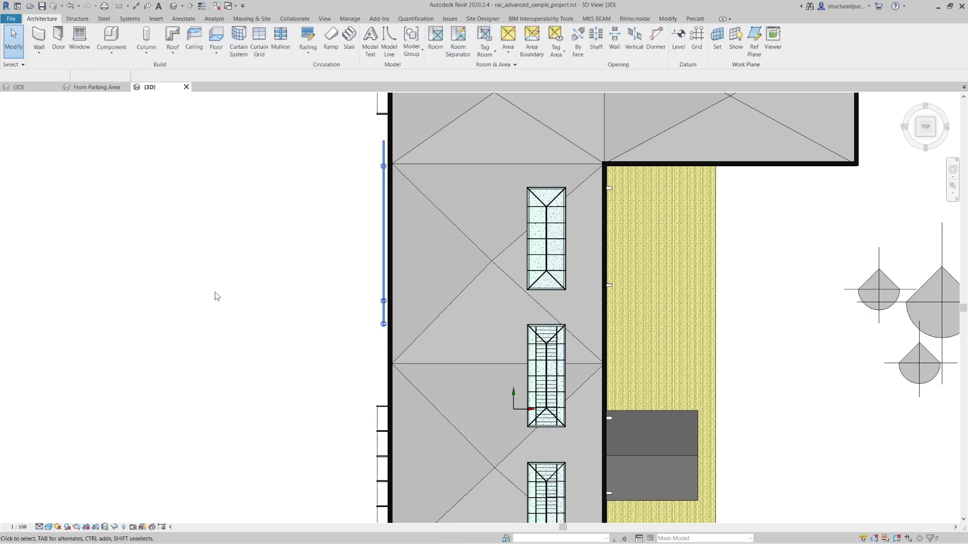
Delete the Standard Timber-Wood Finish floor and the group of trees in the courtyard
{"action": "scroll", "coordinate": [174, 280], "scroll_direction": "down", "scroll_amount": 4}
{"action": "left_click_drag", "start_coordinate": [562, 337], "coordinate": [369, 266]}
{"action": "key", "text": "Delete"}
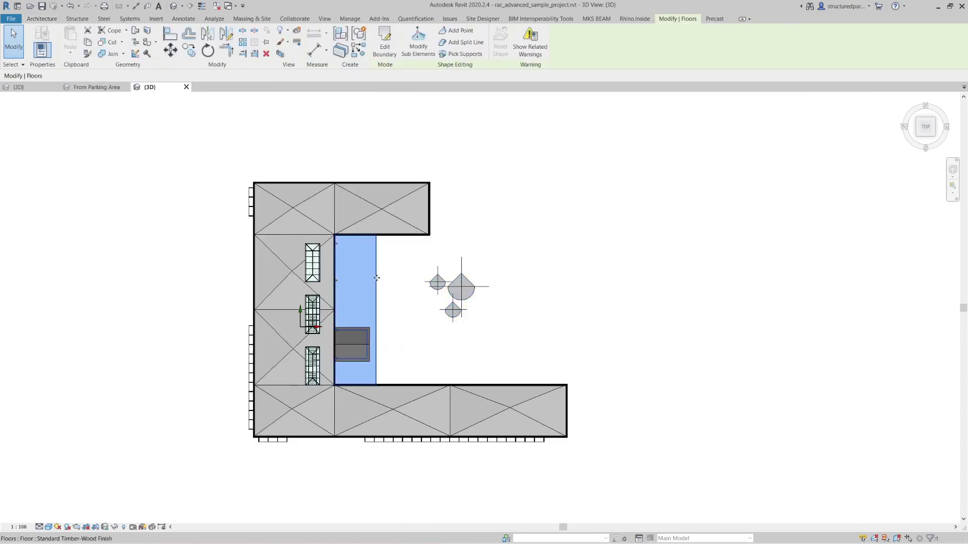
{"action": "left_click_drag", "start_coordinate": [527, 331], "coordinate": [410, 253]}
{"action": "key", "text": "Delete"}
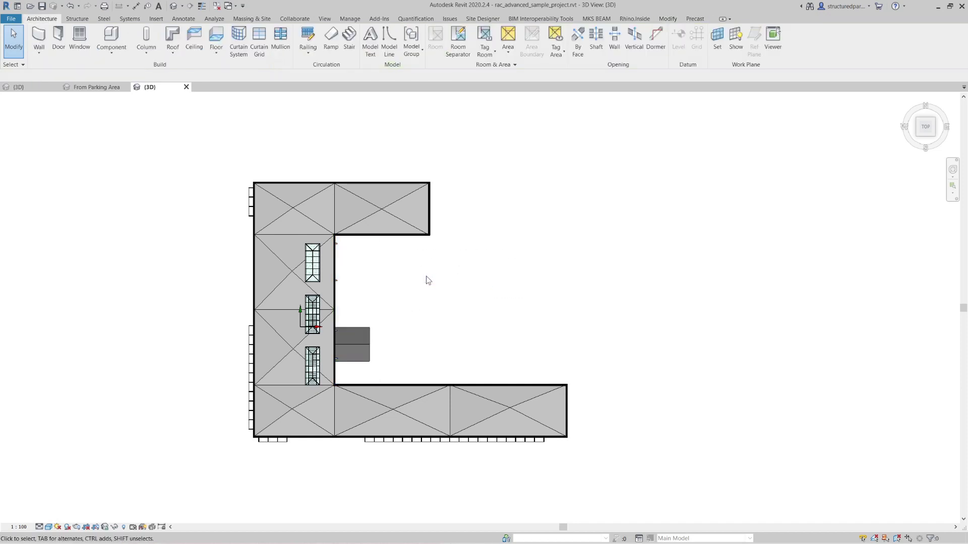
Export the stripped building's current 3D view as AutoCAD 2018 DWG "rac_advanced_sample_project - 3D View" into the frame_crafter demo folder
{"action": "left_click", "coordinate": [932, 136]}
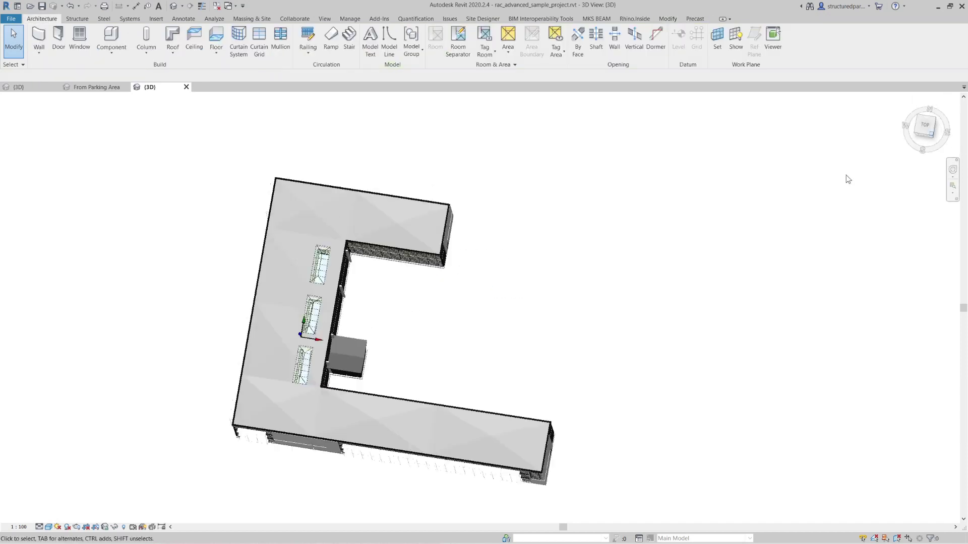
{"action": "scroll", "coordinate": [554, 366], "scroll_direction": "up", "scroll_amount": 2}
{"action": "mouse_move", "coordinate": [553, 367]}
{"action": "middle_mouse_down", "text": "shift"}
{"action": "mouse_move", "coordinate": [572, 350]}
{"action": "mouse_move", "coordinate": [310, 290]}
{"action": "middle_mouse_up", "text": "shift"}
{"action": "mouse_move", "coordinate": [595, 315]}
{"action": "middle_mouse_down", "text": "shift"}
{"action": "mouse_move", "coordinate": [348, 321]}
{"action": "mouse_move", "coordinate": [547, 322]}
{"action": "mouse_move", "coordinate": [378, 331]}
{"action": "middle_mouse_up", "text": "shift"}
{"action": "scroll", "coordinate": [378, 331], "scroll_direction": "down", "scroll_amount": 4}
{"action": "scroll", "coordinate": [353, 209], "scroll_direction": "up", "scroll_amount": 3}
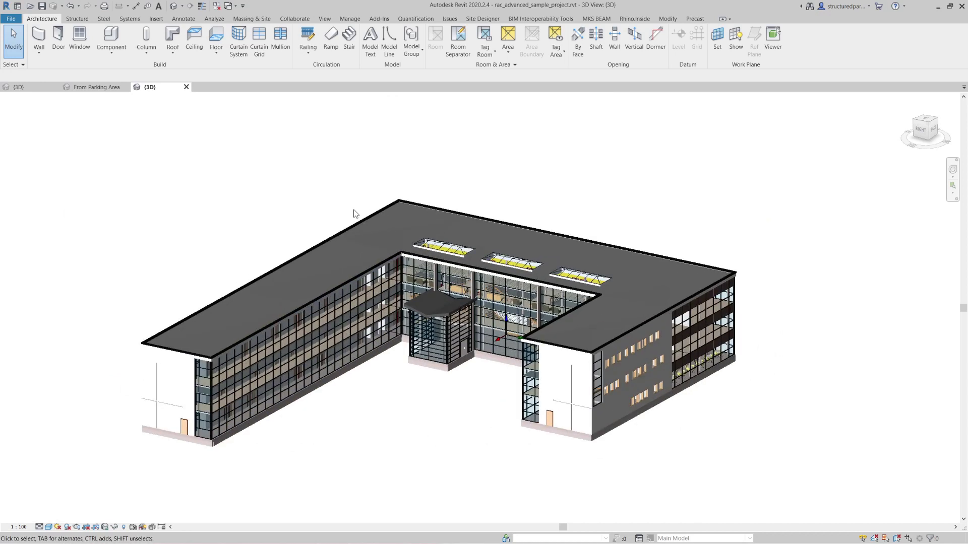
{"action": "left_click", "coordinate": [15, 20]}
{"action": "mouse_move", "coordinate": [38, 176]}
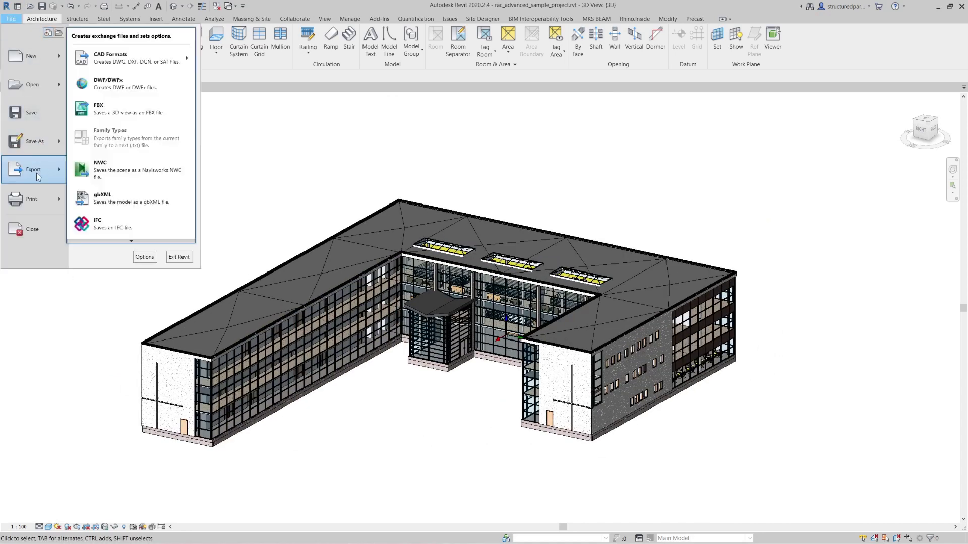
{"action": "mouse_move", "coordinate": [87, 63]}
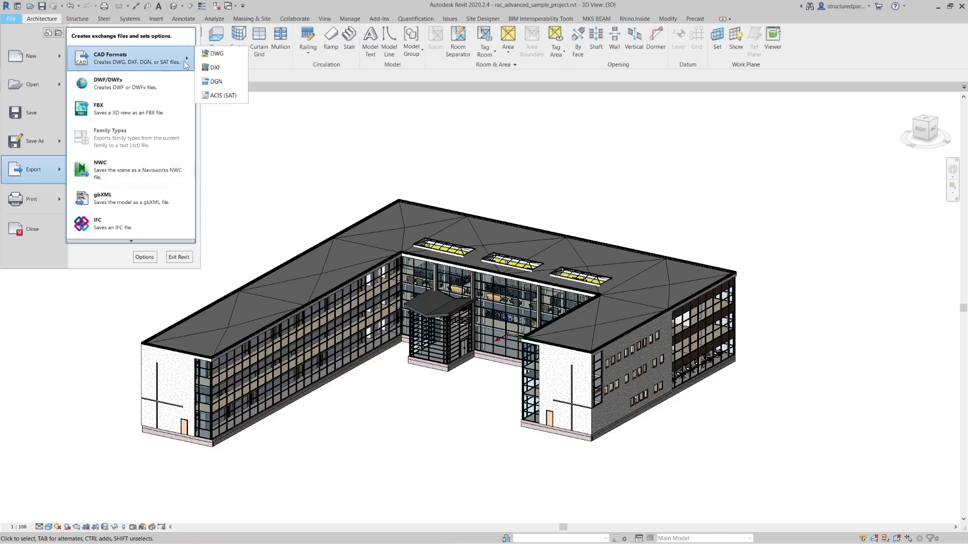
{"action": "left_click", "coordinate": [217, 54]}
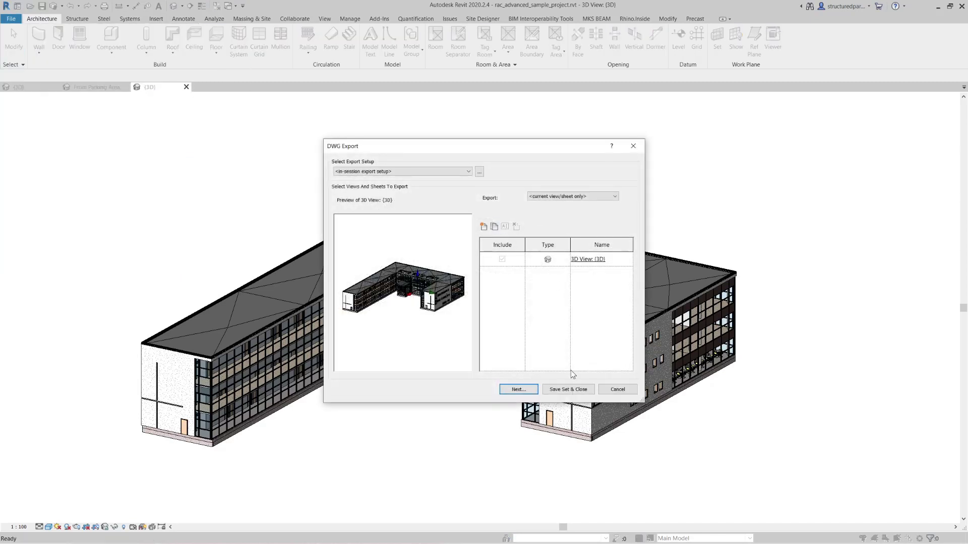
{"action": "left_click", "coordinate": [518, 389]}
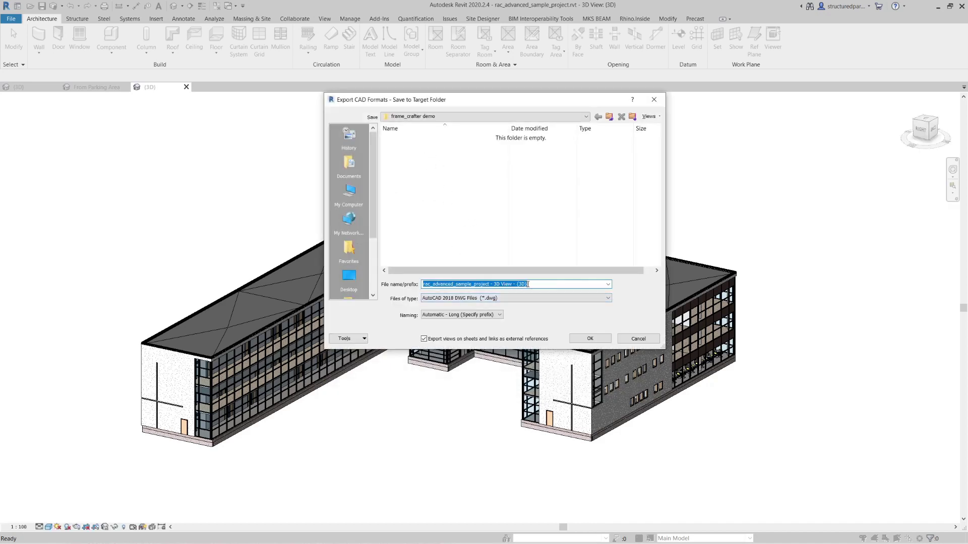
{"action": "left_click", "coordinate": [551, 284]}
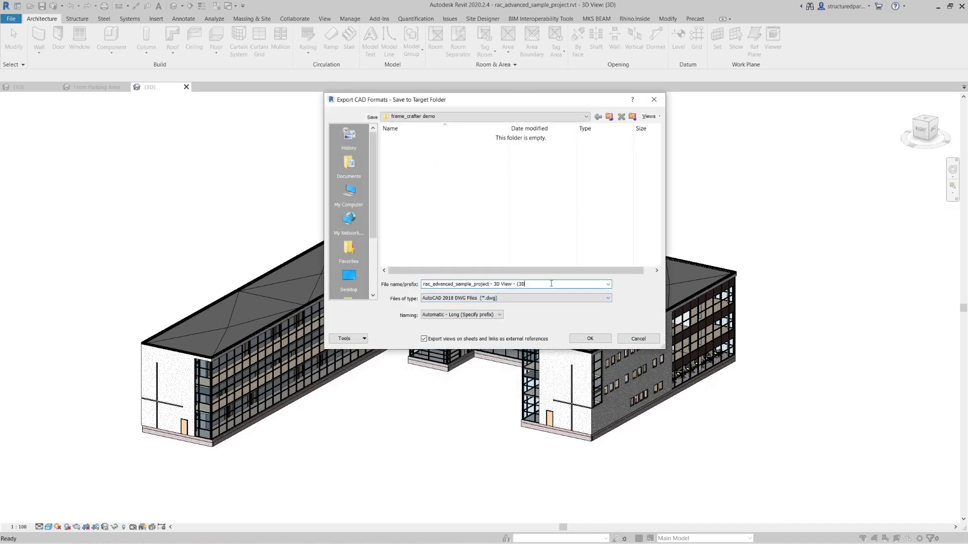
{"action": "left_click", "coordinate": [585, 339]}
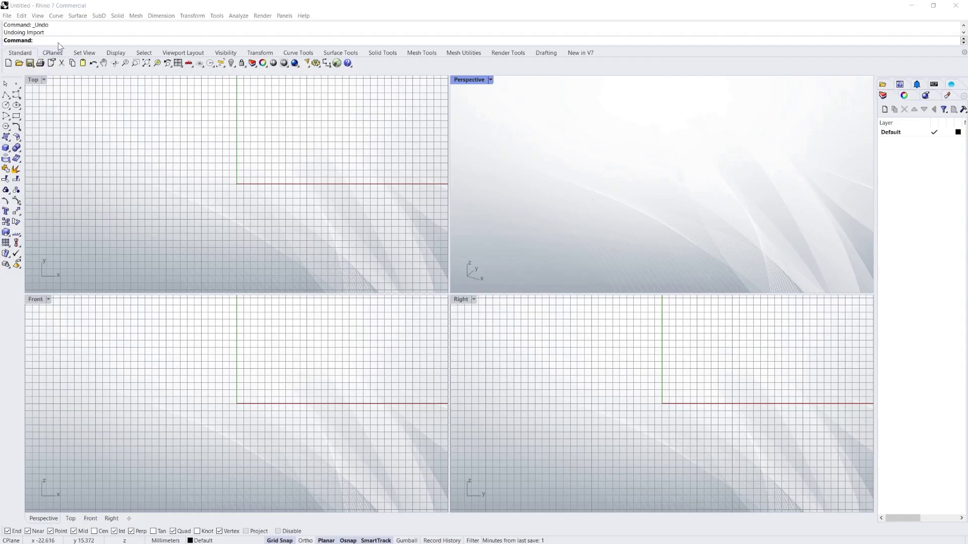
Switch to Rhino, import the rac_advanced_sample_project - 3D View DWG from the frame_crafter demo folder, and clear the selection
{"action": "left_click", "coordinate": [8, 15]}
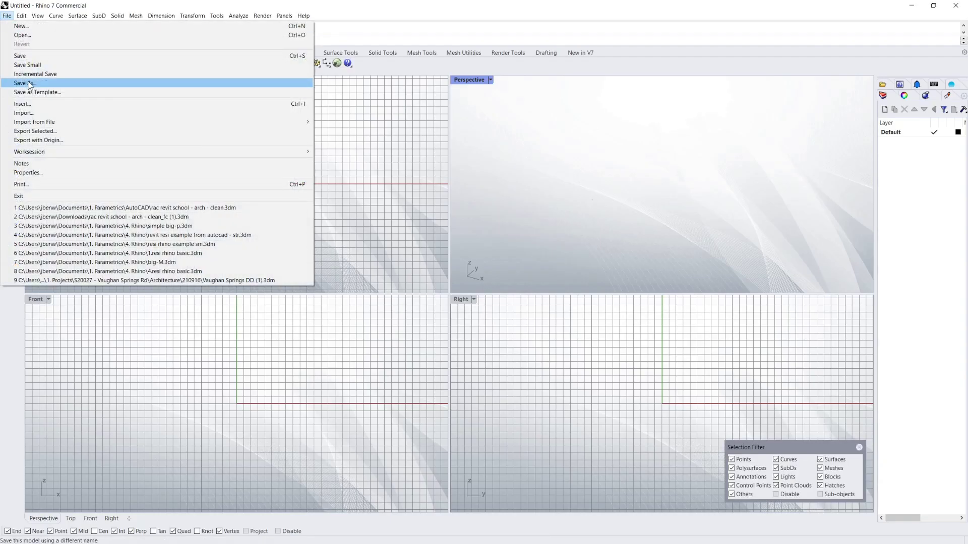
{"action": "left_click", "coordinate": [24, 112]}
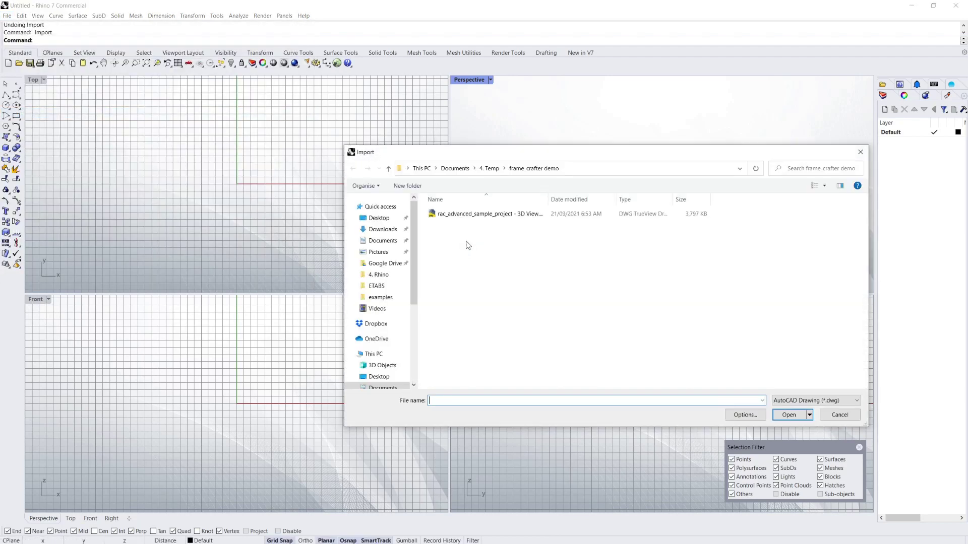
{"action": "left_click", "coordinate": [471, 214]}
{"action": "left_click", "coordinate": [789, 414]}
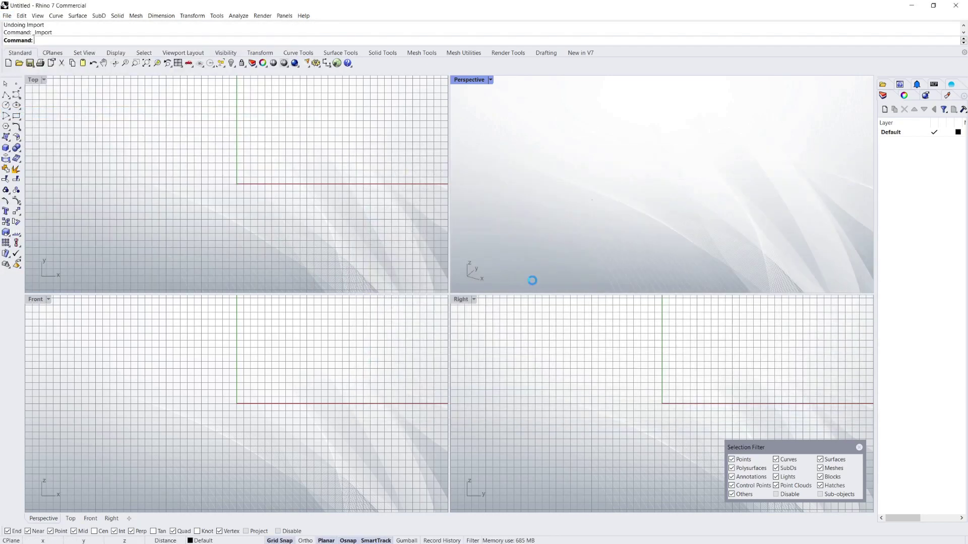
{"action": "left_click", "coordinate": [281, 417]}
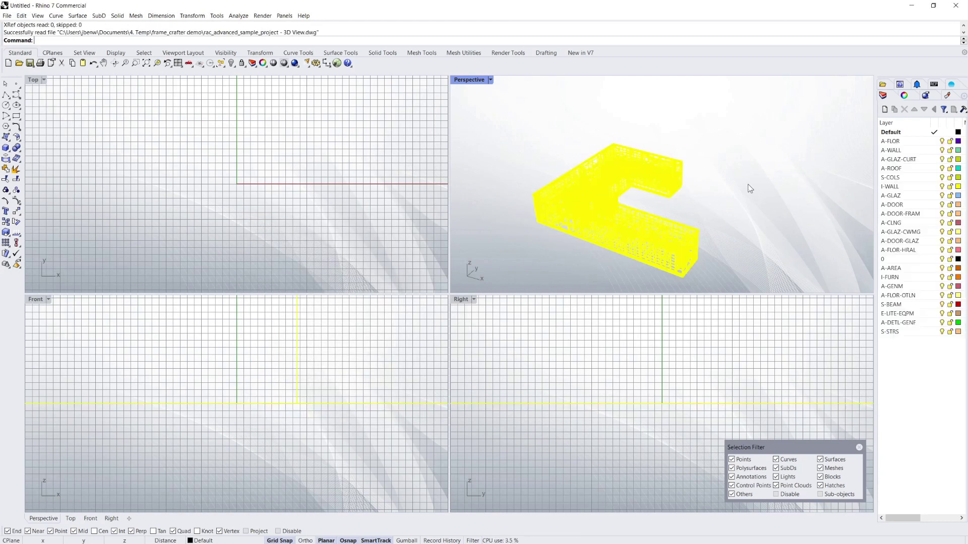
{"action": "left_click", "coordinate": [533, 125]}
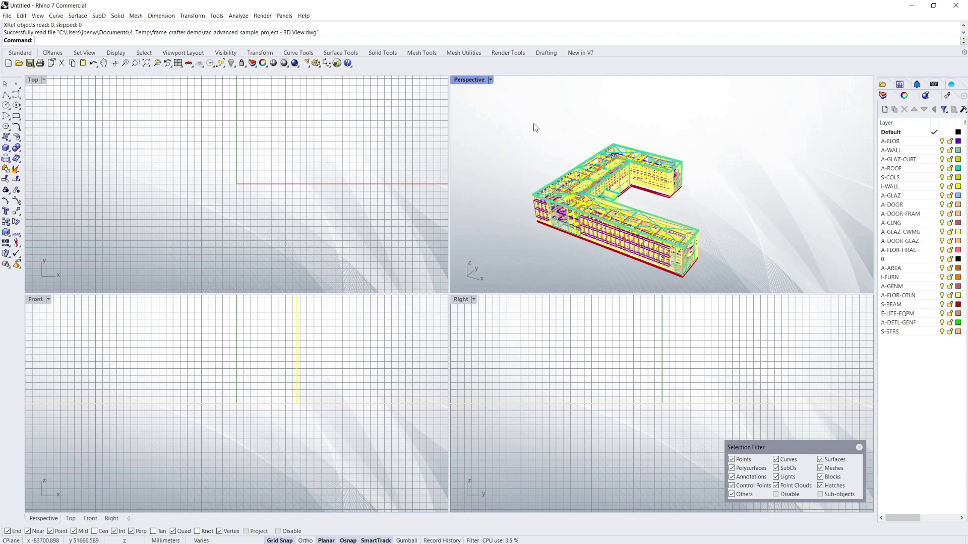
Maximize the Perspective viewport and set its display mode to Shaded
{"action": "left_click", "coordinate": [490, 79]}
{"action": "left_click", "coordinate": [474, 90]}
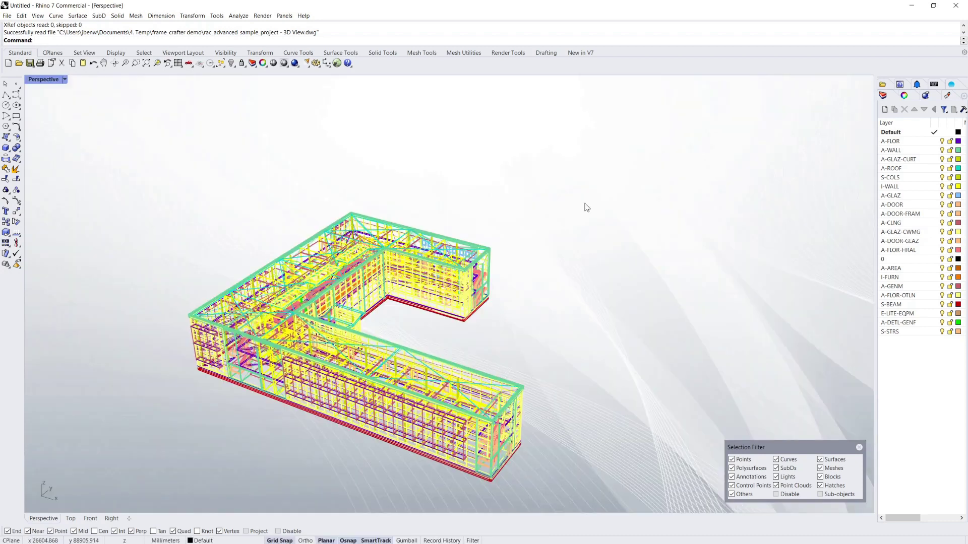
{"action": "scroll", "coordinate": [437, 281], "scroll_direction": "down", "scroll_amount": 5}
{"action": "scroll", "coordinate": [414, 308], "scroll_direction": "up", "scroll_amount": 7}
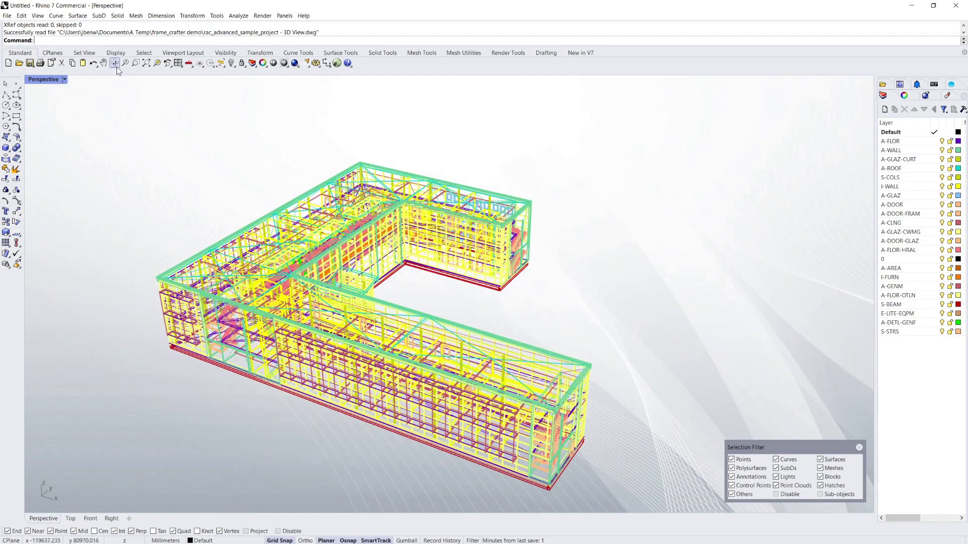
{"action": "left_click", "coordinate": [65, 80]}
{"action": "left_click", "coordinate": [46, 119]}
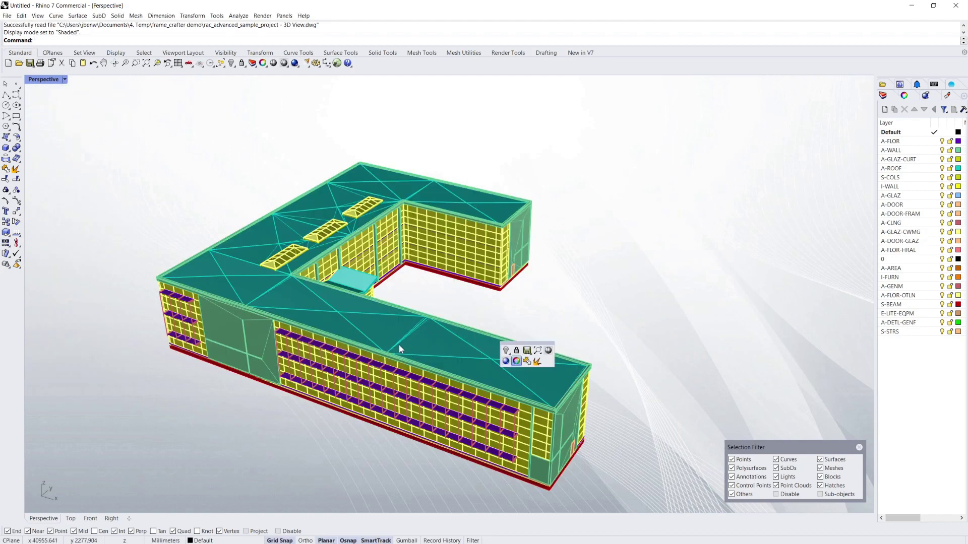
{"action": "middle_click", "coordinate": [570, 308]}
{"action": "right_click_drag", "start_coordinate": [481, 313], "coordinate": [535, 319]}
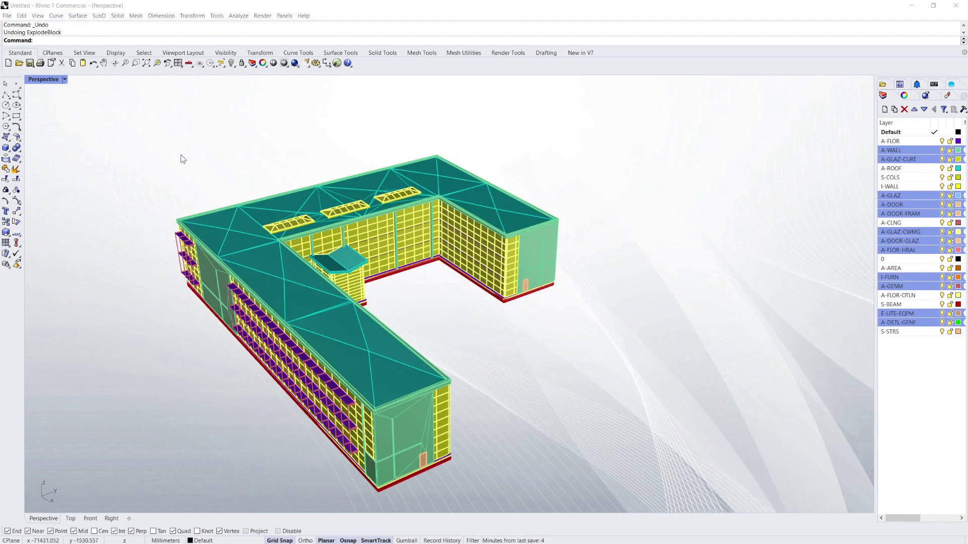
Explode all blocks of the imported building with ExplodeBlock, keeping GroupOutput=No
{"action": "left_click", "coordinate": [181, 155]}
{"action": "type", "text": "Explode"}
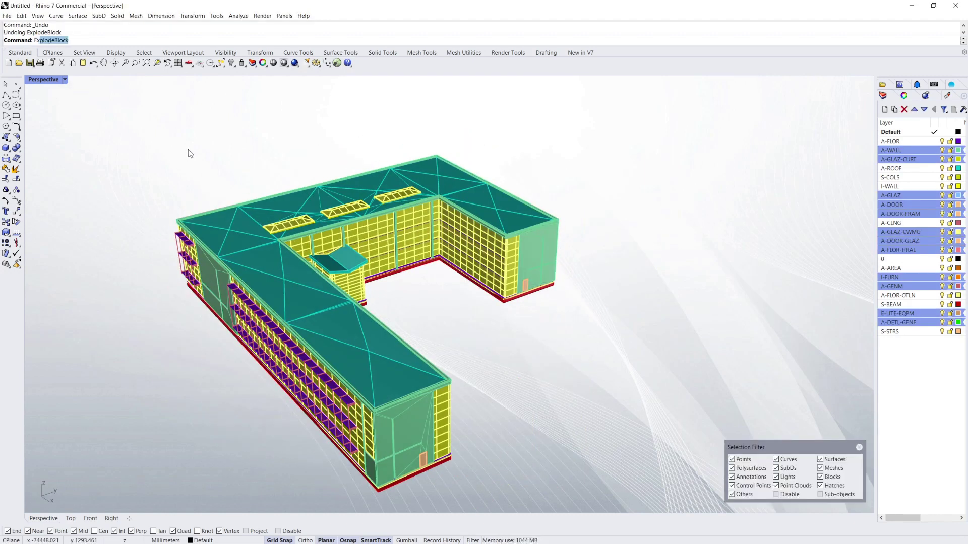
{"action": "key", "text": "Down"}
{"action": "key", "text": "Return"}
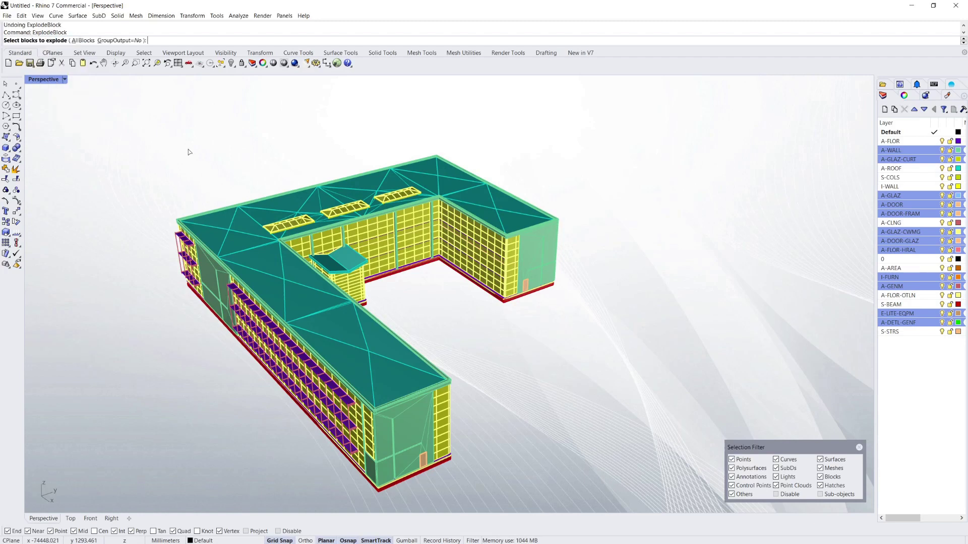
{"action": "left_click_drag", "start_coordinate": [119, 102], "coordinate": [684, 473]}
{"action": "left_click_drag", "start_coordinate": [602, 435], "coordinate": [602, 435]}
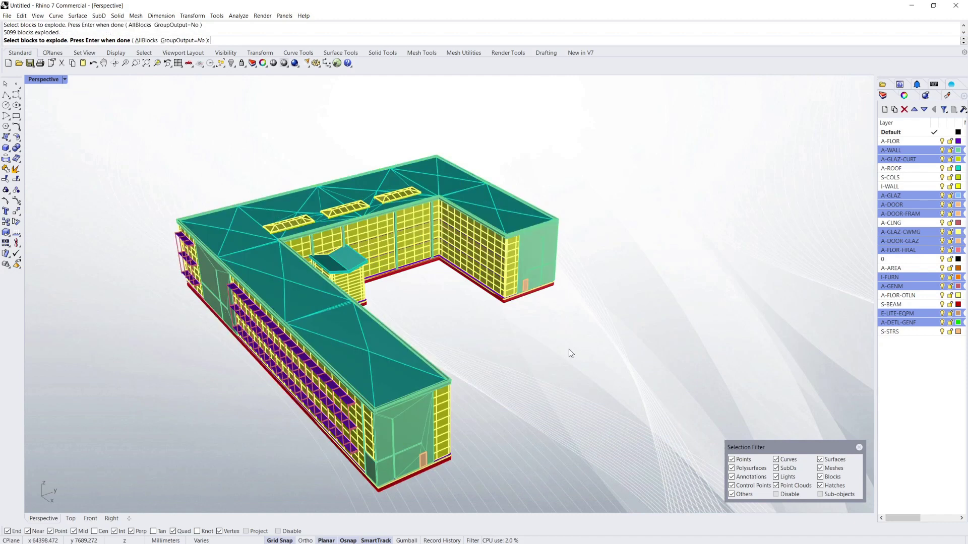
{"action": "key", "text": "Return"}
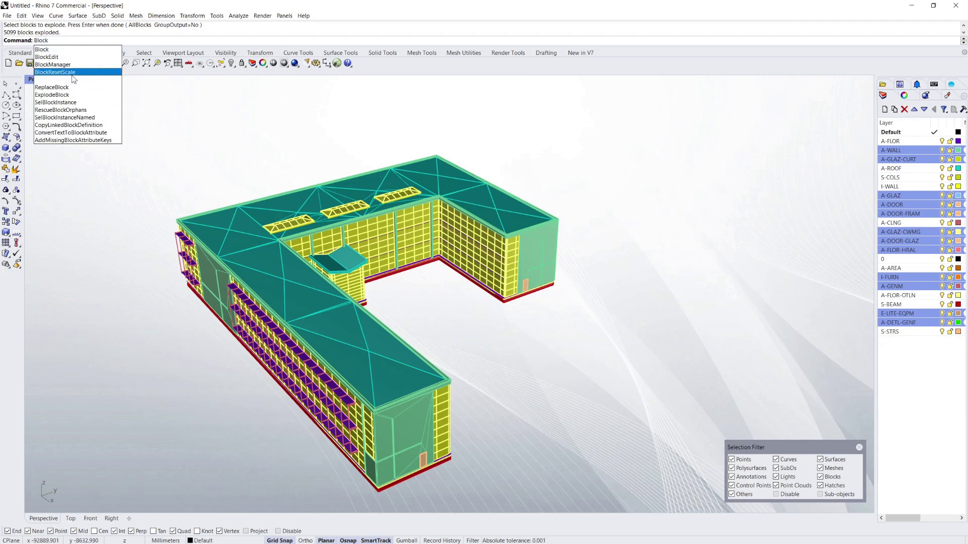
Delete every block definition listed in the Block Manager, from the first Basic Wall to the last Window Shade
{"action": "left_click", "coordinate": [70, 65]}
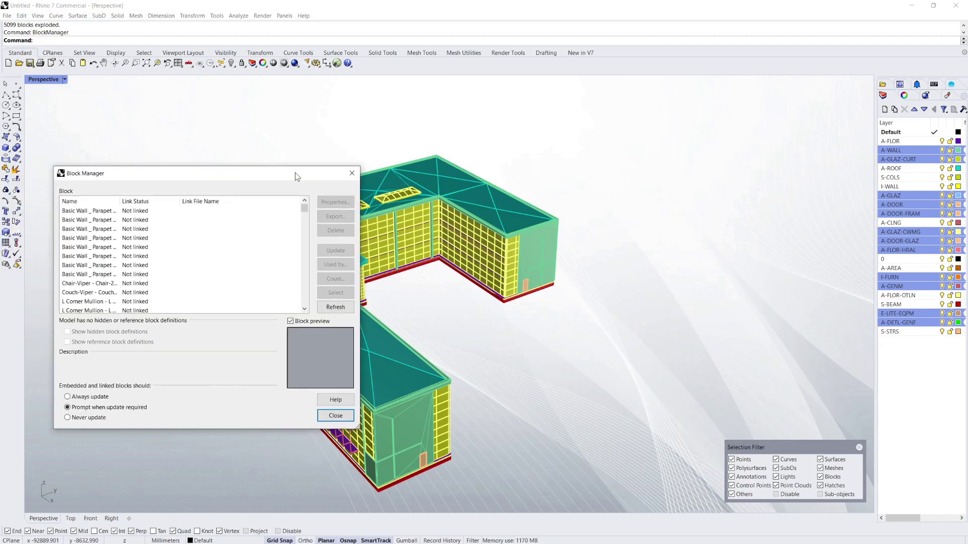
{"action": "left_click_drag", "start_coordinate": [296, 173], "coordinate": [719, 119]}
{"action": "left_click", "coordinate": [555, 157]}
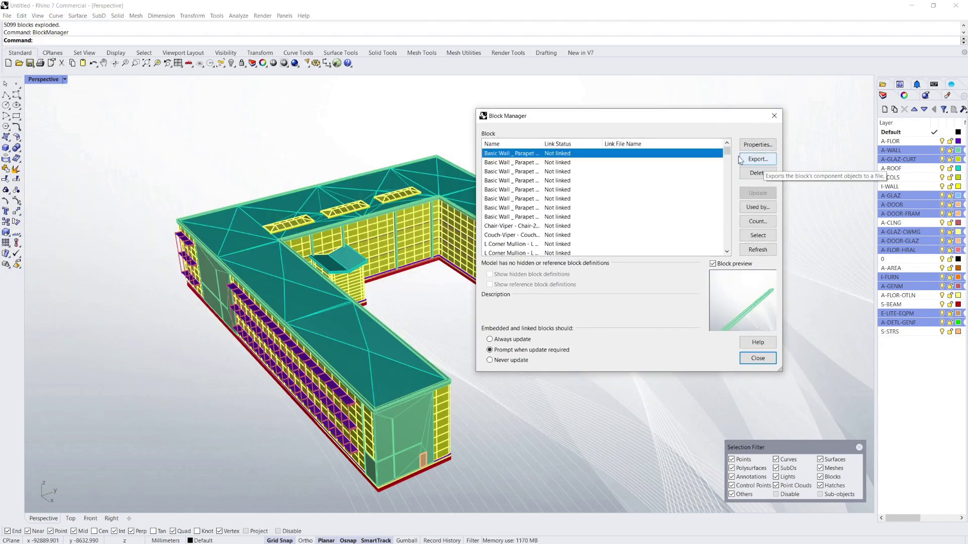
{"action": "left_click_drag", "start_coordinate": [727, 152], "coordinate": [735, 262]}
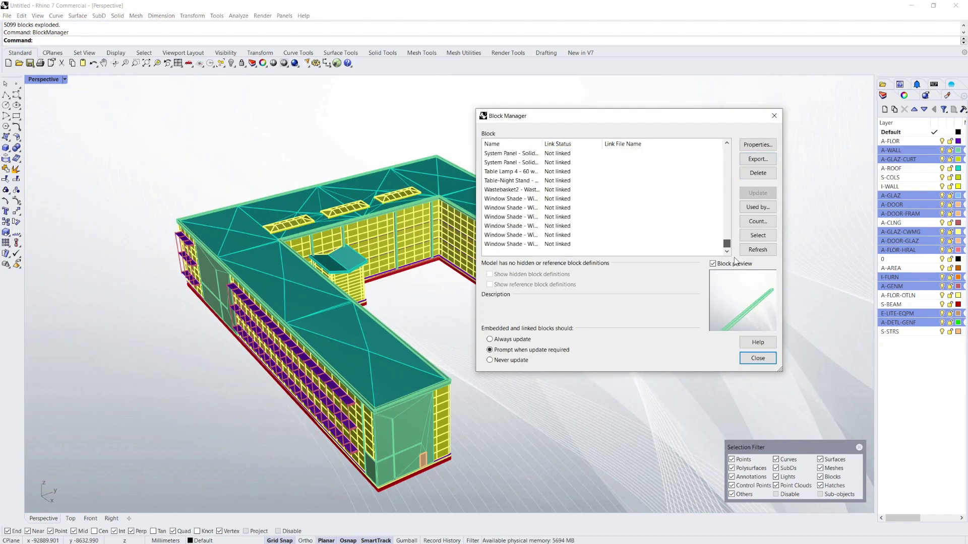
{"action": "left_click", "coordinate": [528, 245], "text": "shift"}
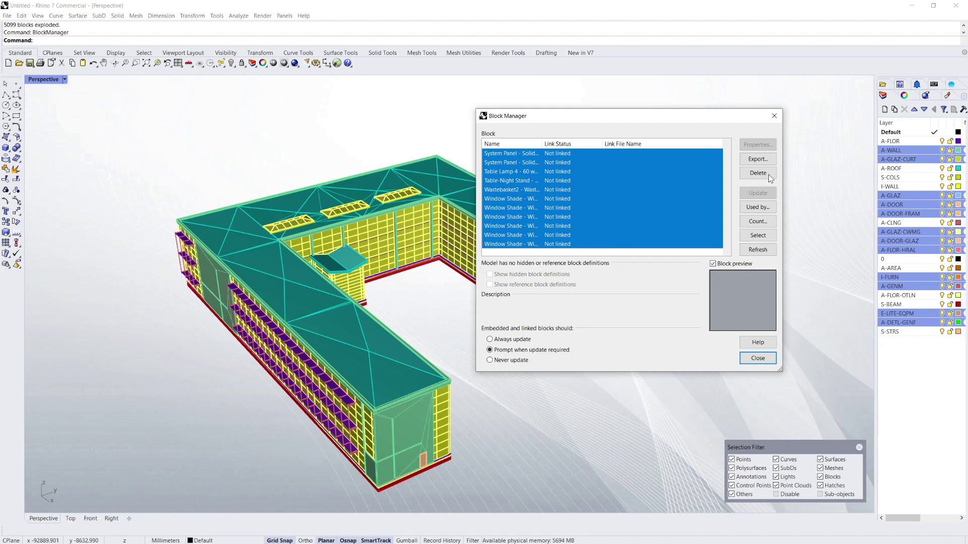
{"action": "left_click", "coordinate": [768, 174]}
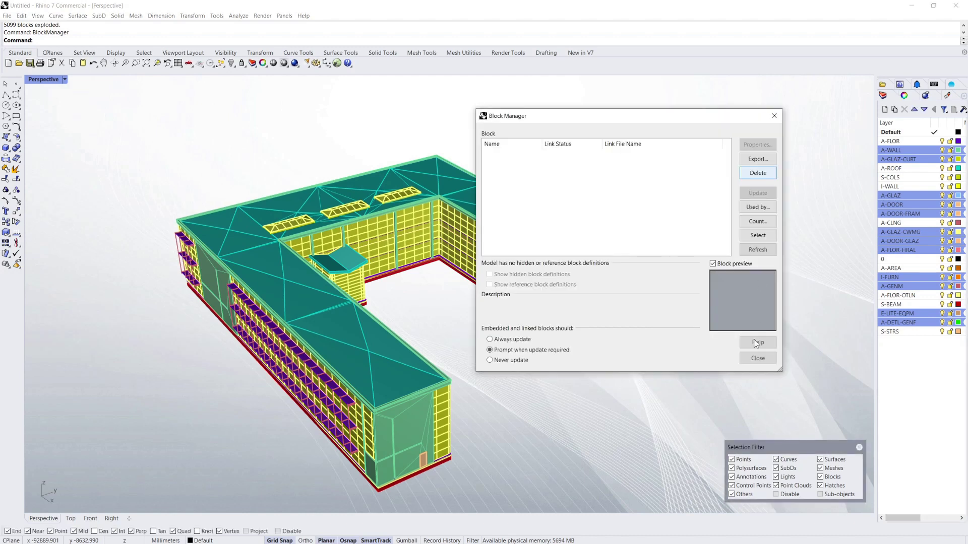
{"action": "left_click", "coordinate": [757, 358]}
Delete the non-structural layers and S-STRS, keeping Default, A-FLOR, A-WALL, A-ROOF, S-COLS, 0 and S-BEAM
{"action": "left_click", "coordinate": [906, 177]}
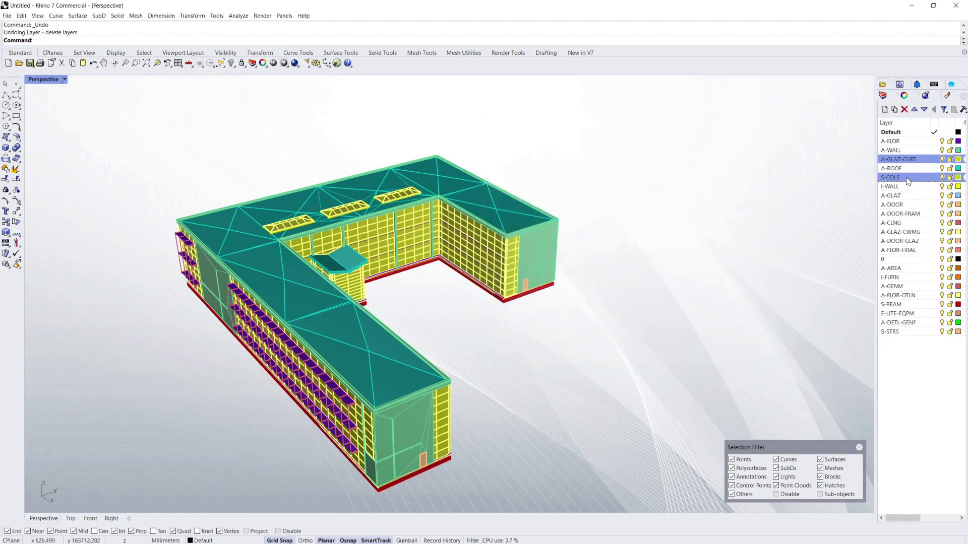
{"action": "left_click", "coordinate": [912, 160]}
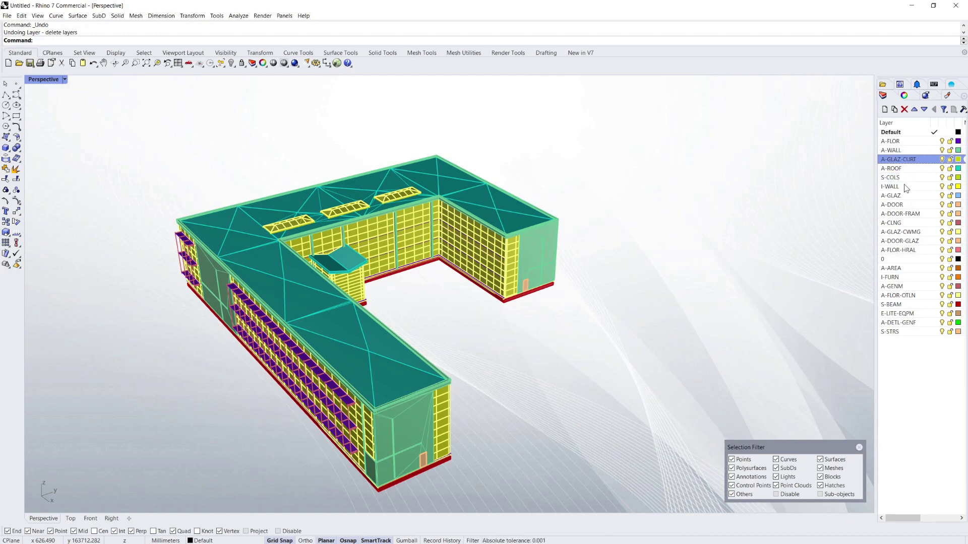
{"action": "left_click", "coordinate": [907, 187], "text": "ctrl"}
{"action": "left_click", "coordinate": [903, 196], "text": "ctrl"}
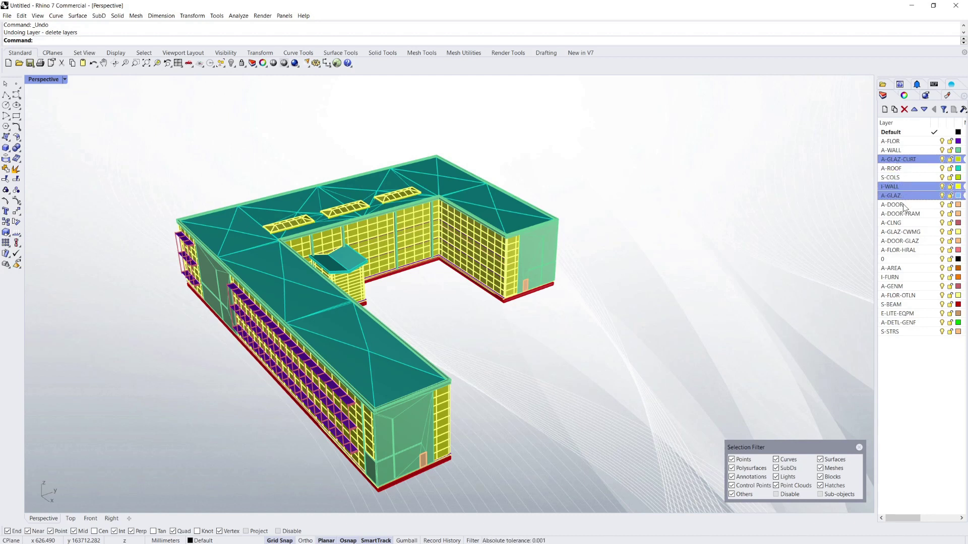
{"action": "left_click", "coordinate": [906, 206], "text": "ctrl"}
{"action": "left_click", "coordinate": [909, 214], "text": "ctrl"}
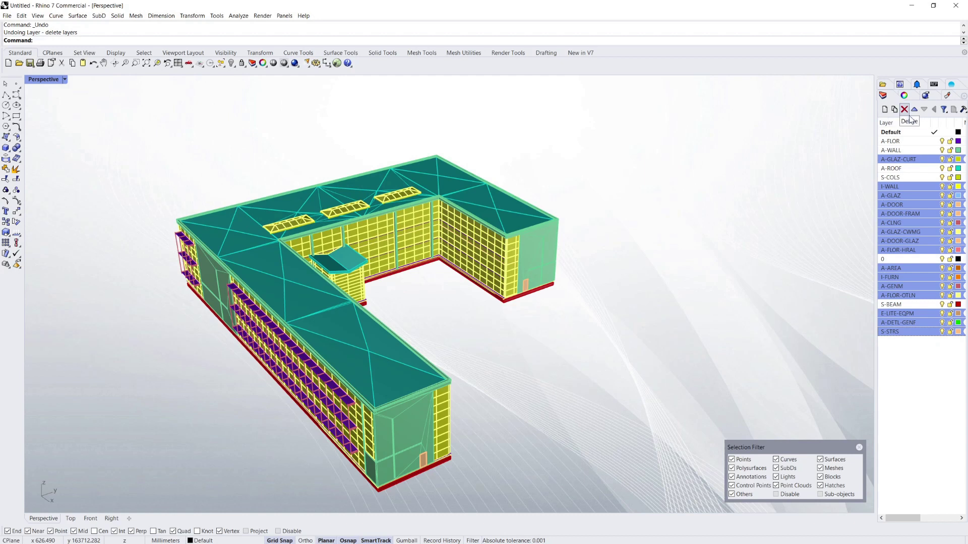
{"action": "left_click", "coordinate": [910, 118]}
{"action": "left_click", "coordinate": [464, 302]}
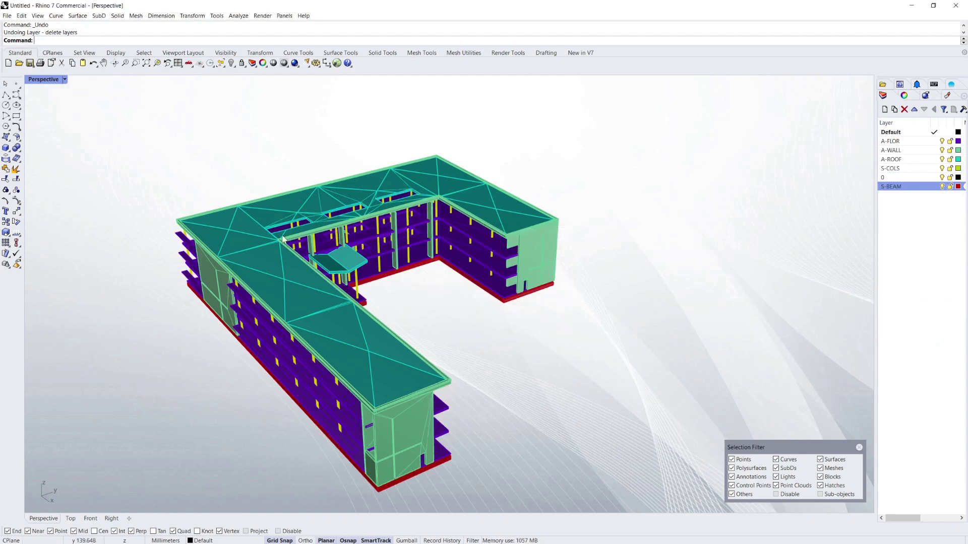
{"action": "right_click_drag", "start_coordinate": [446, 322], "coordinate": [356, 308]}
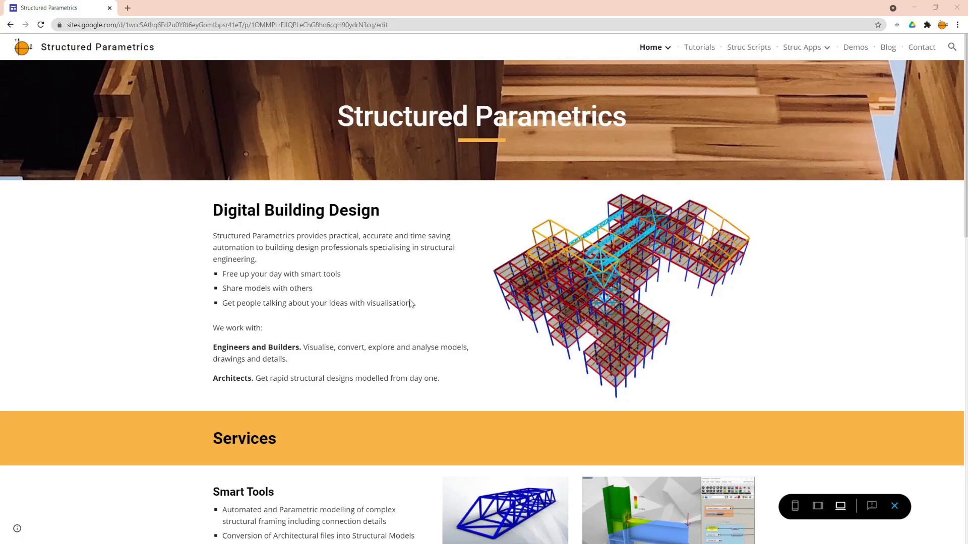
Switch to the browser and open the Frame Crafter app page on the Structured Parametrics site
{"action": "mouse_move", "coordinate": [802, 47]}
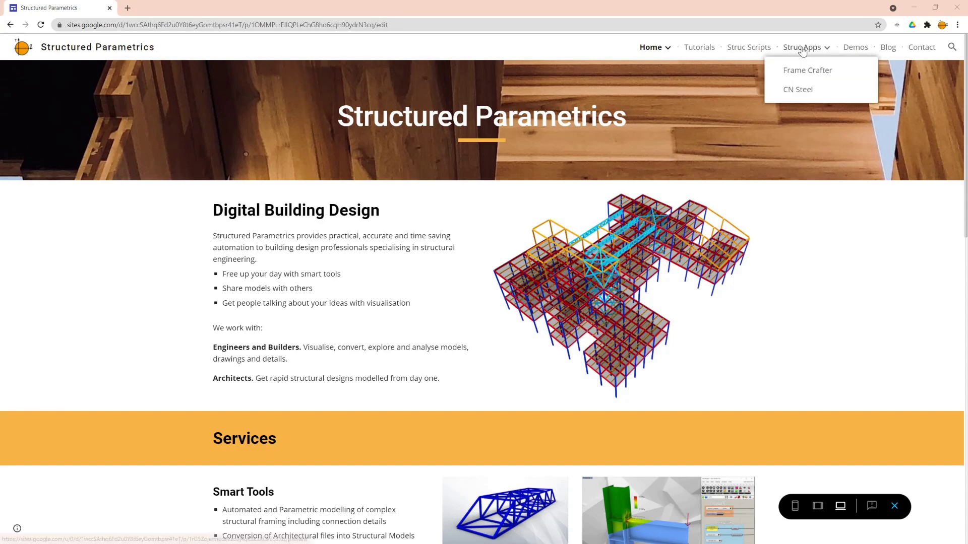
{"action": "left_click", "coordinate": [804, 72]}
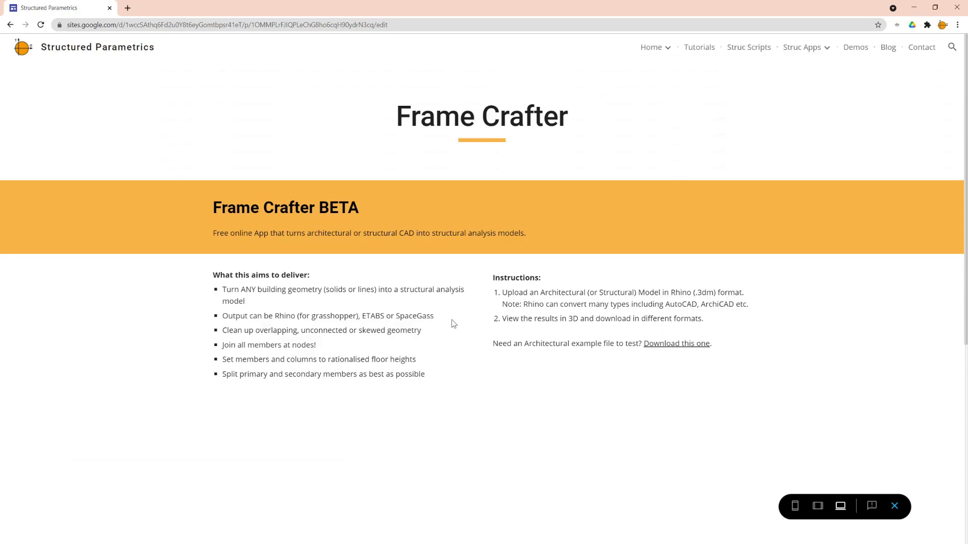
{"action": "scroll", "coordinate": [837, 321], "scroll_direction": "down", "scroll_amount": 1}
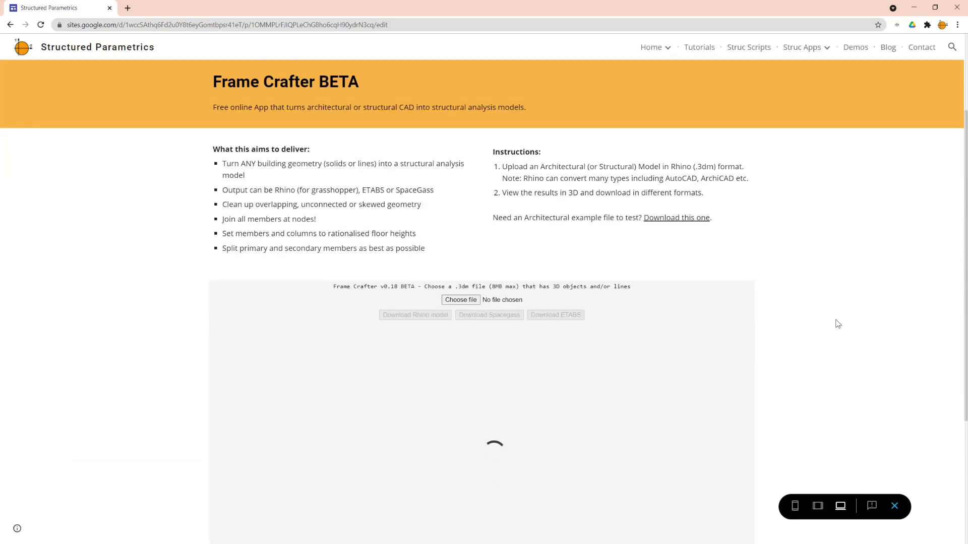
{"action": "scroll", "coordinate": [837, 324], "scroll_direction": "down", "scroll_amount": 3}
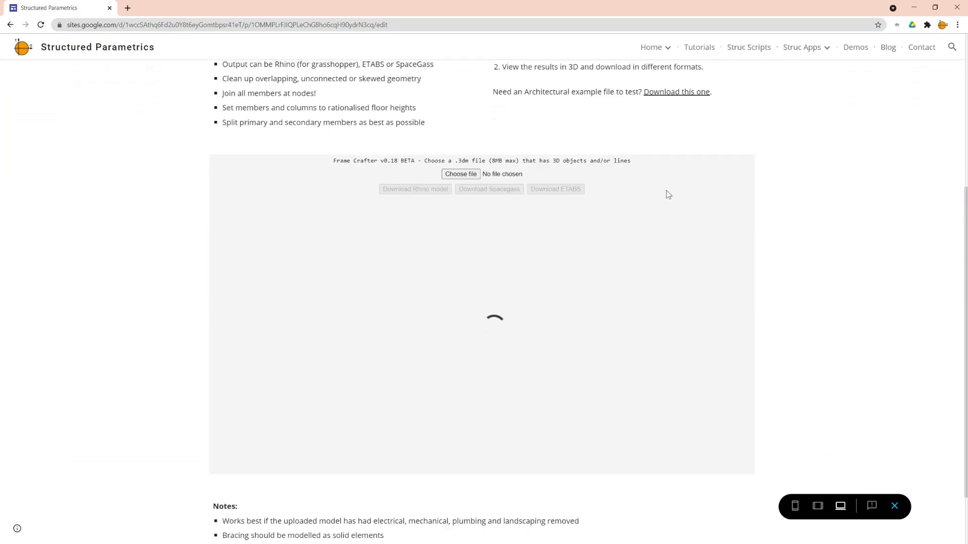
Upload "school archs clean.3dm" from the frame_crafter demo folder to Frame Crafter and download the converted Rhino and ETABS models
{"action": "left_click", "coordinate": [460, 174]}
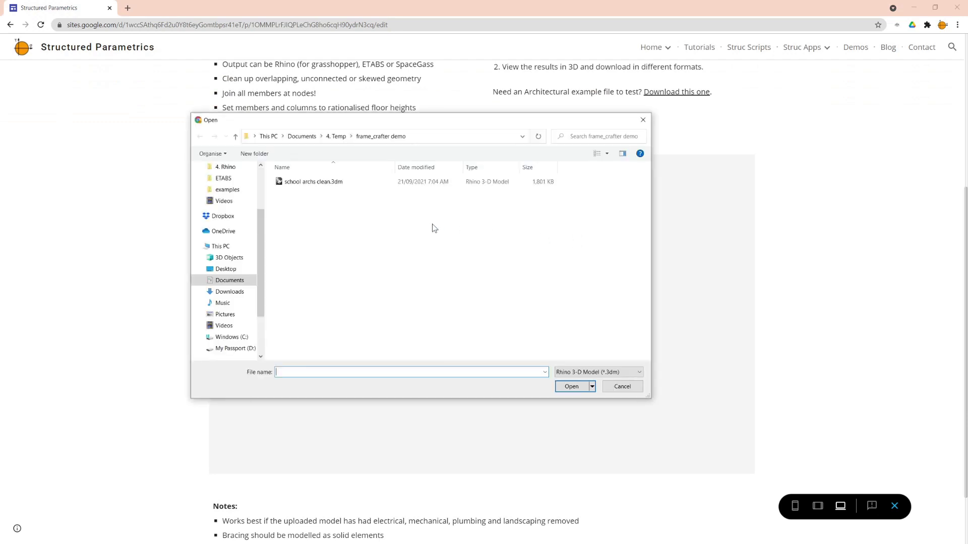
{"action": "left_click", "coordinate": [305, 182]}
{"action": "left_click", "coordinate": [570, 388]}
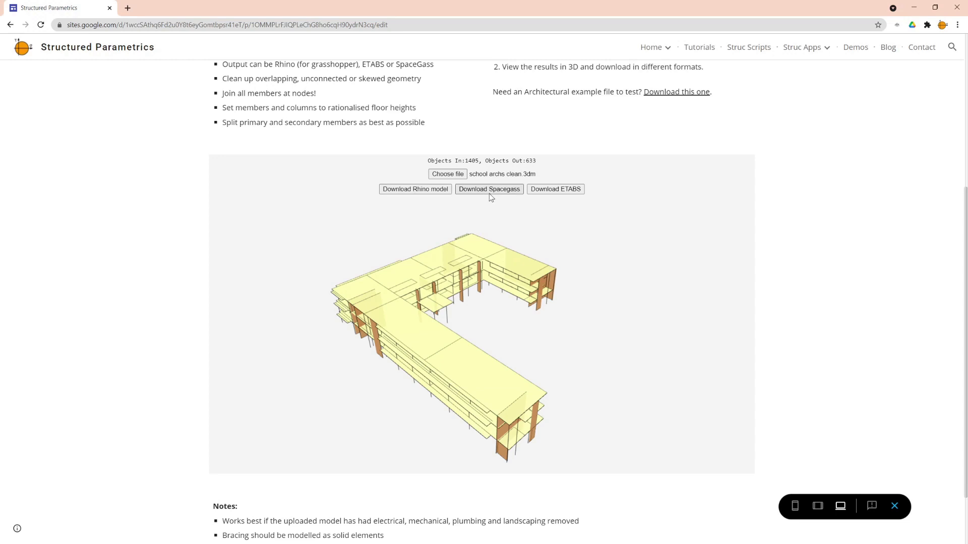
{"action": "left_click", "coordinate": [410, 193]}
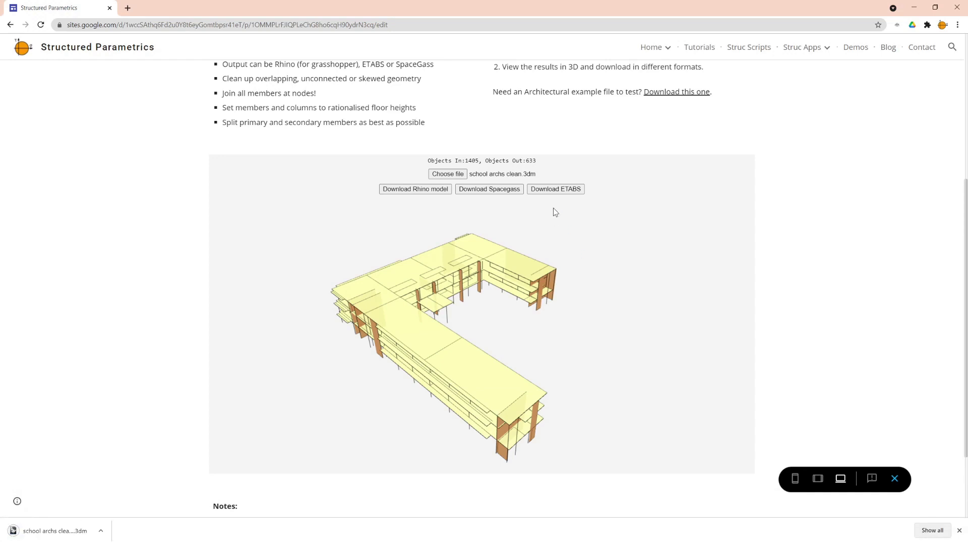
{"action": "left_click", "coordinate": [556, 190]}
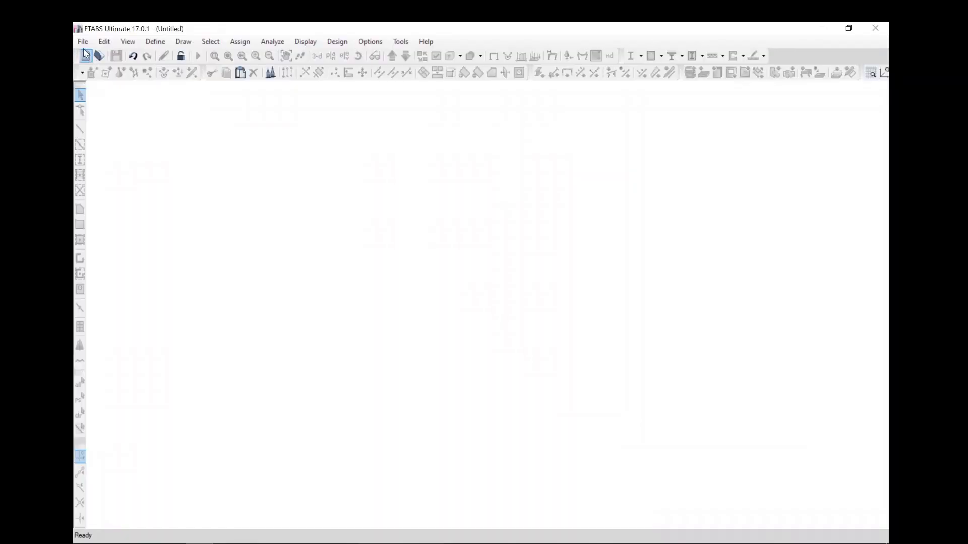
Switch to ETABS and import the text file "school archs clean_fc.e2k" from Downloads
{"action": "left_click", "coordinate": [82, 42]}
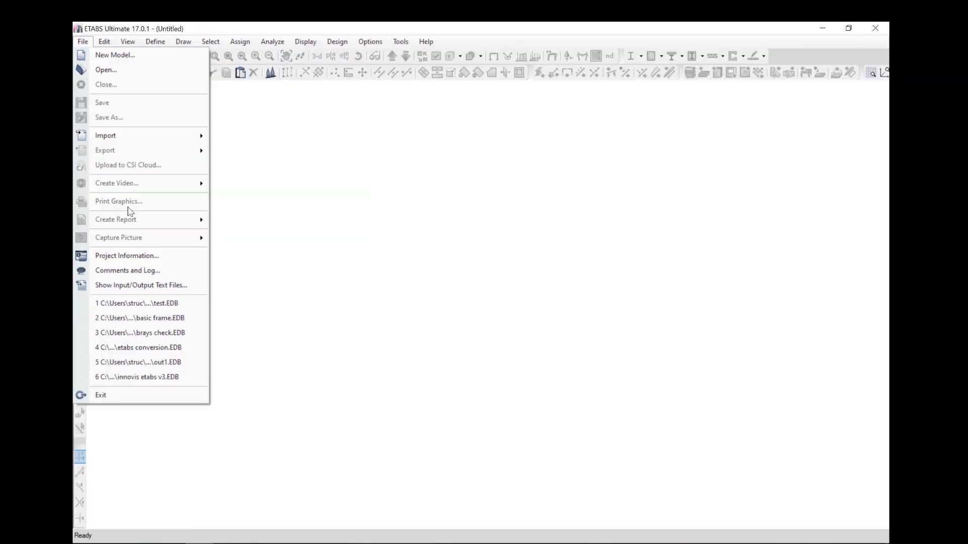
{"action": "mouse_move", "coordinate": [137, 135]}
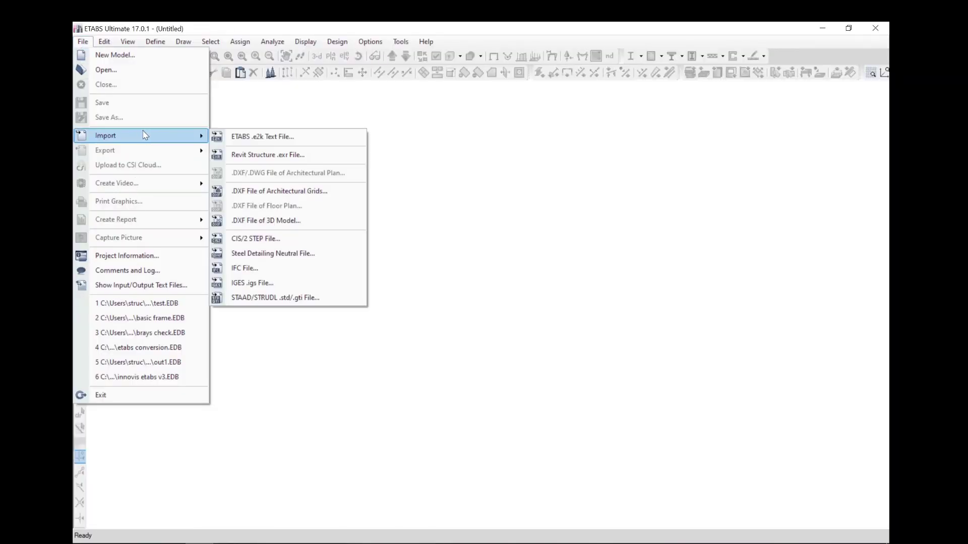
{"action": "left_click", "coordinate": [266, 137]}
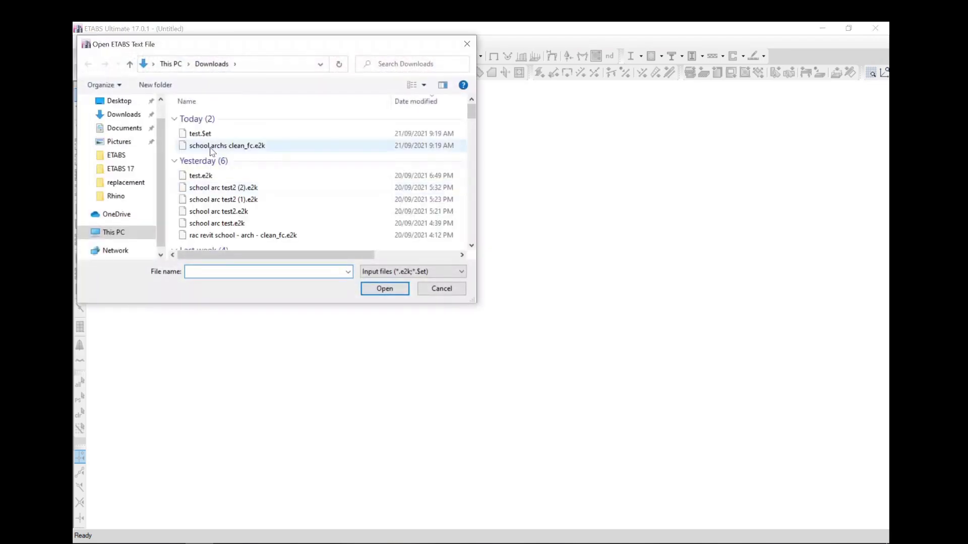
{"action": "left_click", "coordinate": [217, 146]}
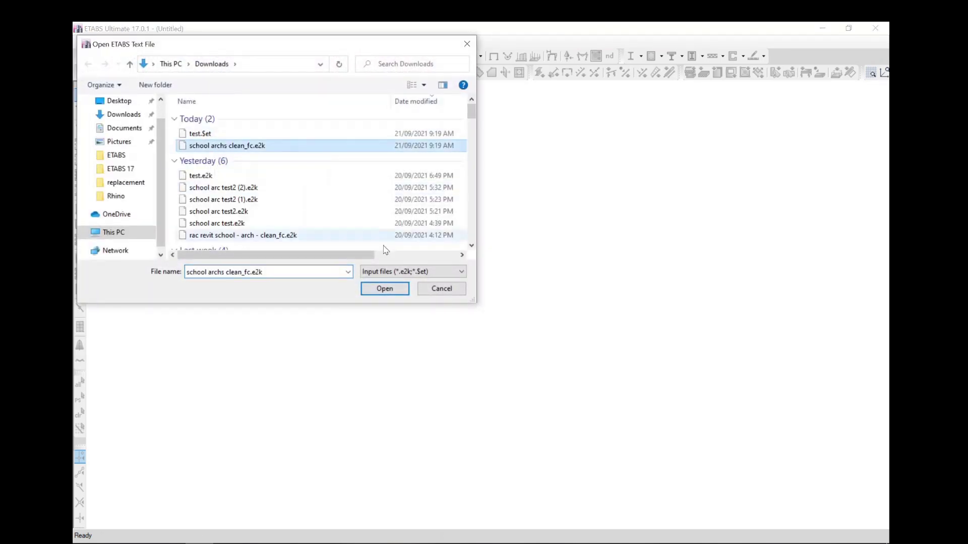
{"action": "left_click", "coordinate": [384, 288]}
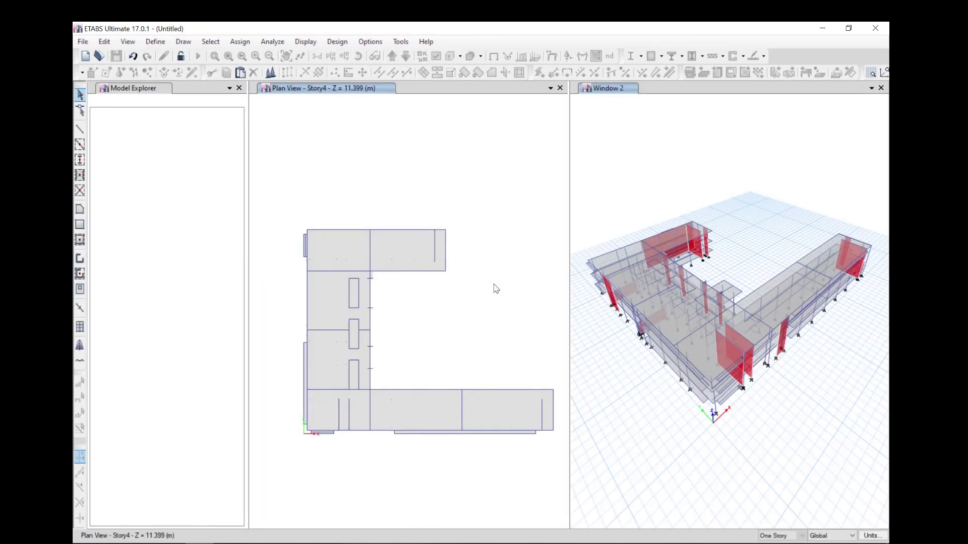
Close the Story4 plan view, leaving only the 3D view of the imported building
{"action": "left_click", "coordinate": [560, 88]}
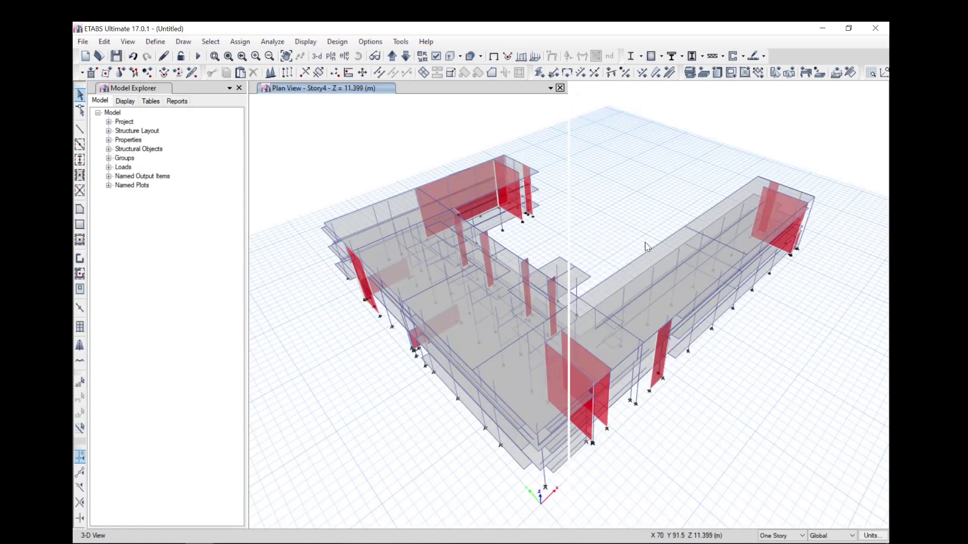
{"action": "mouse_move", "coordinate": [658, 293]}
{"action": "middle_mouse_down"}
{"action": "mouse_move", "coordinate": [602, 306]}
{"action": "mouse_move", "coordinate": [558, 292]}
{"action": "middle_mouse_up"}
{"action": "middle_click_drag", "start_coordinate": [751, 300], "coordinate": [572, 301]}
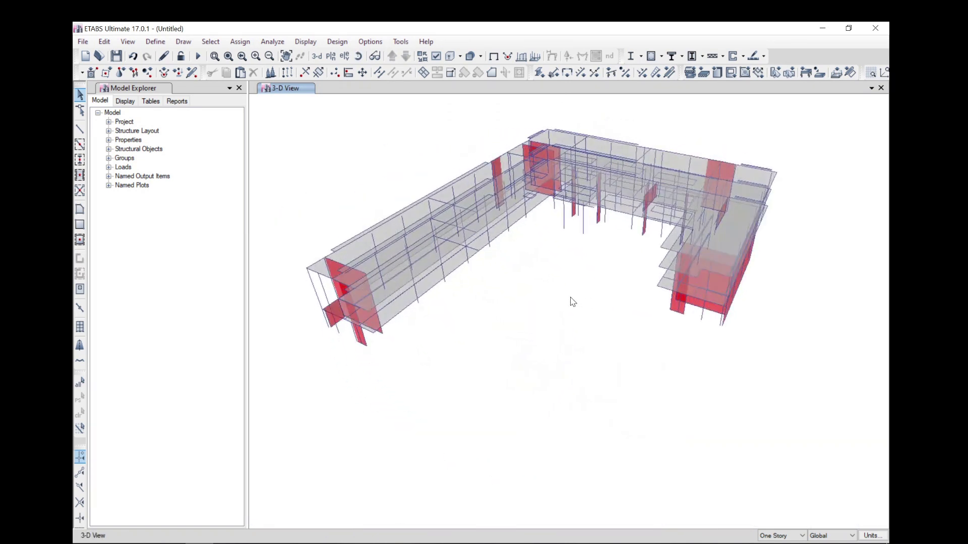
Run Check Model on the imported building and dismiss its report
{"action": "left_click", "coordinate": [280, 42]}
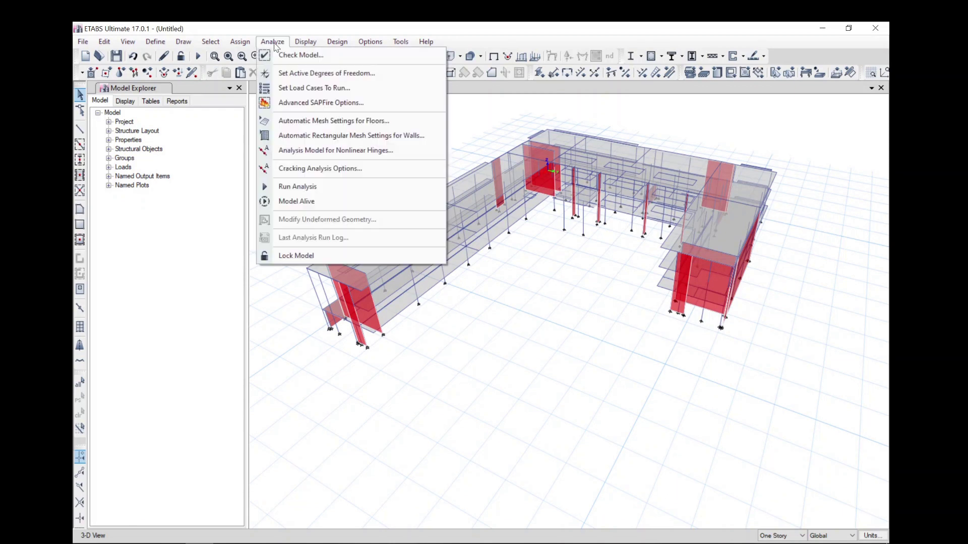
{"action": "left_click", "coordinate": [297, 58]}
{"action": "left_click", "coordinate": [441, 459]}
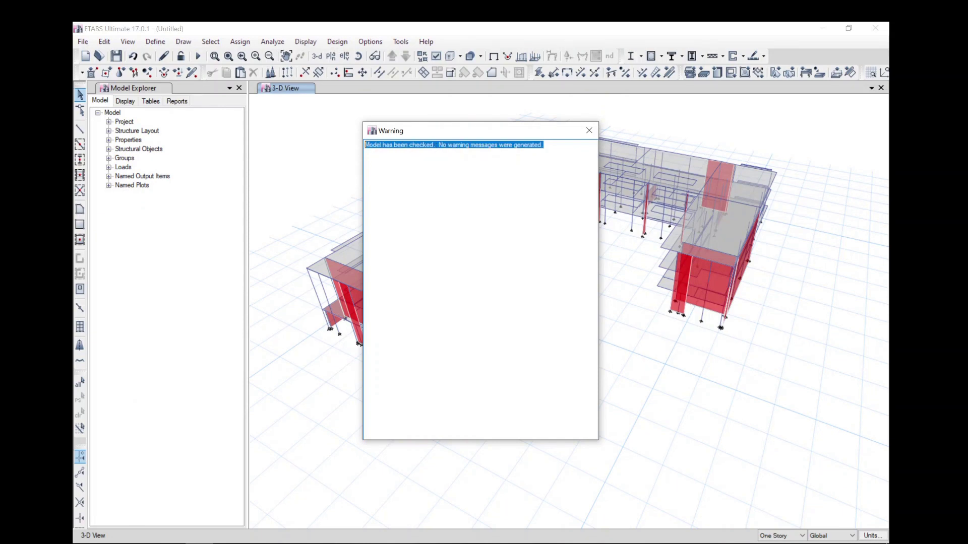
{"action": "left_click", "coordinate": [588, 130]}
Run the analysis, saving the model as test.EDB in Downloads and replacing the existing file
{"action": "left_click", "coordinate": [272, 41]}
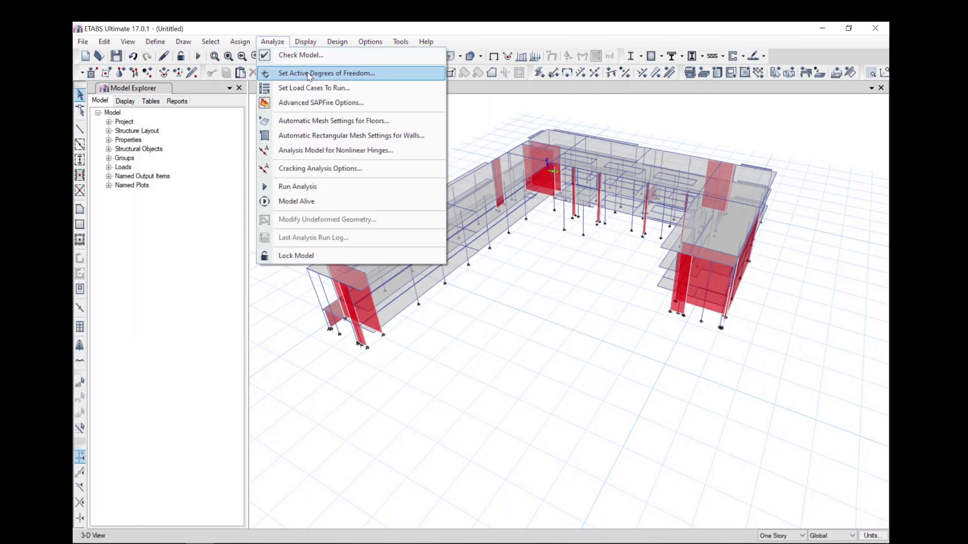
{"action": "left_click", "coordinate": [310, 187]}
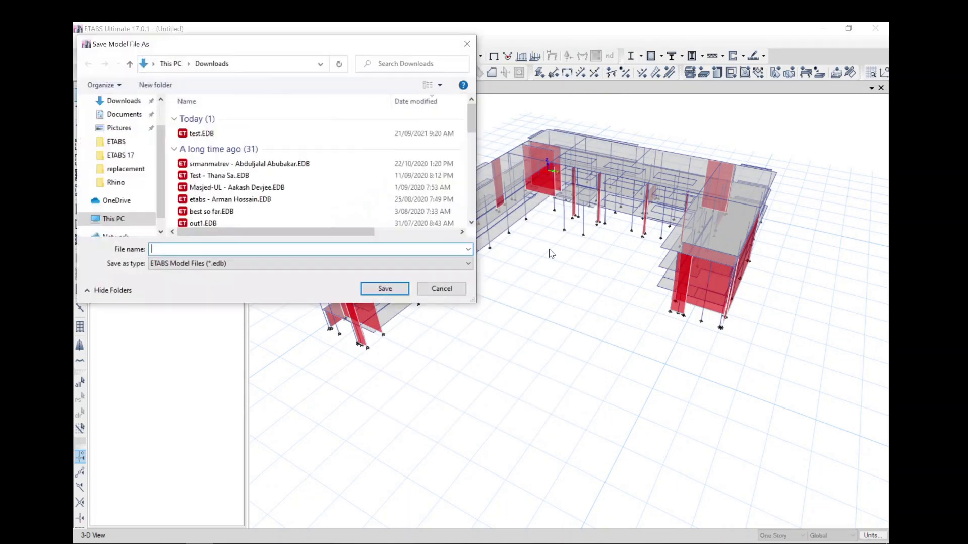
{"action": "left_click", "coordinate": [324, 133]}
{"action": "left_click", "coordinate": [385, 288]}
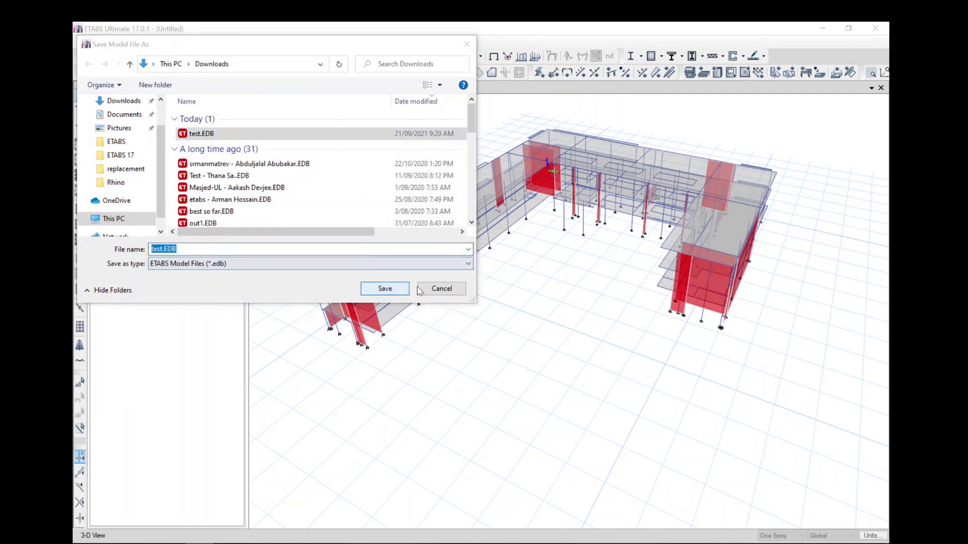
{"action": "left_click", "coordinate": [514, 289]}
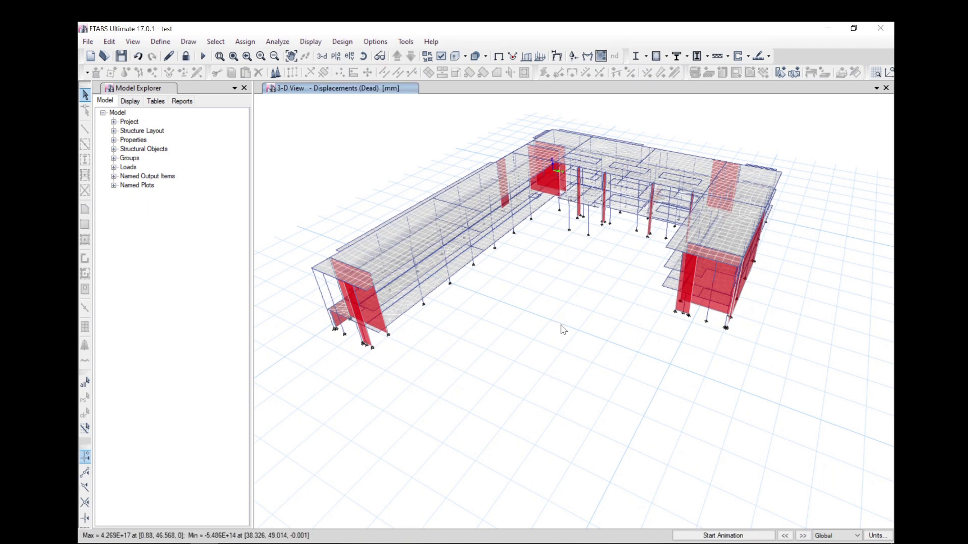
Examine the Dead load displacement view of the whole building up close and from several angles
{"action": "scroll", "coordinate": [499, 279], "scroll_direction": "up", "scroll_amount": 3}
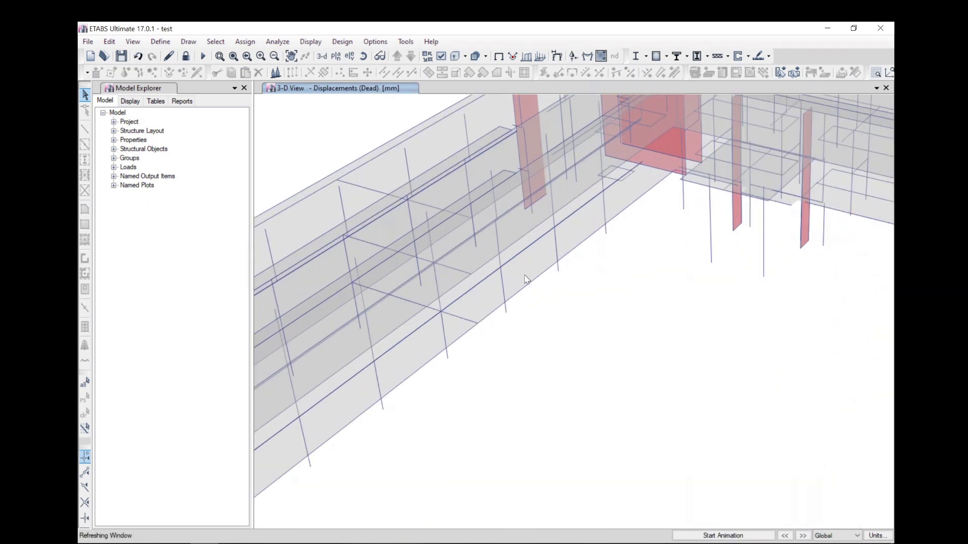
{"action": "middle_click_drag", "start_coordinate": [571, 313], "coordinate": [574, 258], "text": "shift"}
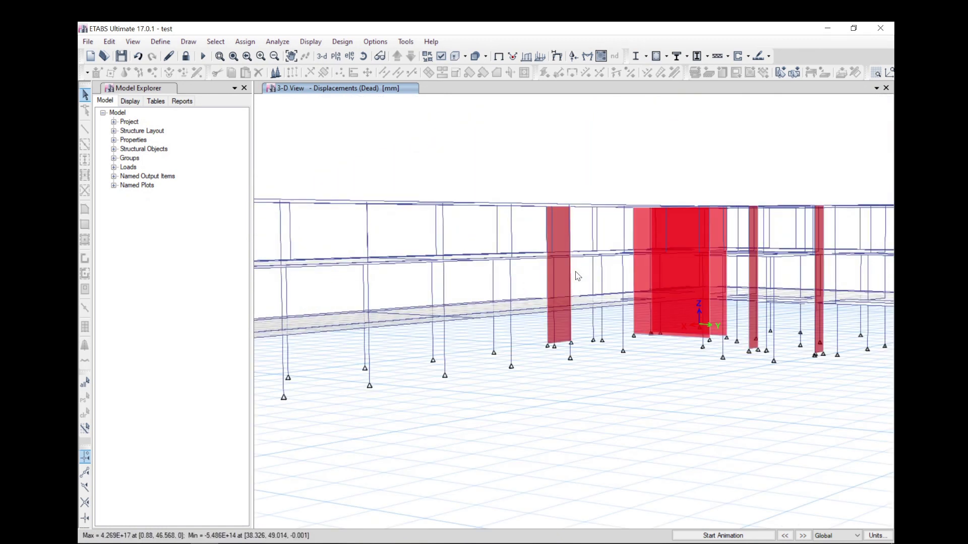
{"action": "middle_click_drag", "start_coordinate": [590, 399], "coordinate": [680, 402], "text": "shift"}
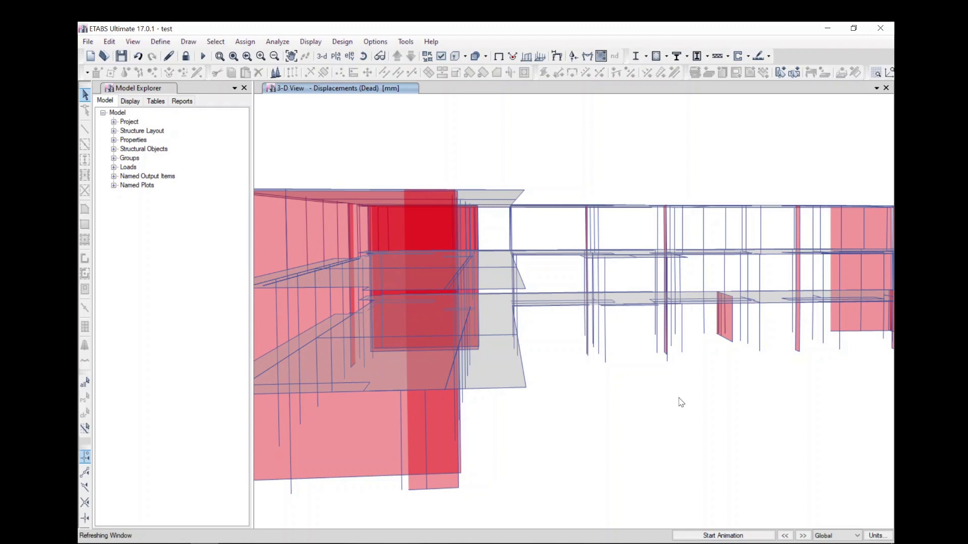
{"action": "middle_click_drag", "start_coordinate": [780, 405], "coordinate": [489, 324], "text": "shift"}
{"action": "scroll", "coordinate": [493, 324], "scroll_direction": "down", "scroll_amount": 2}
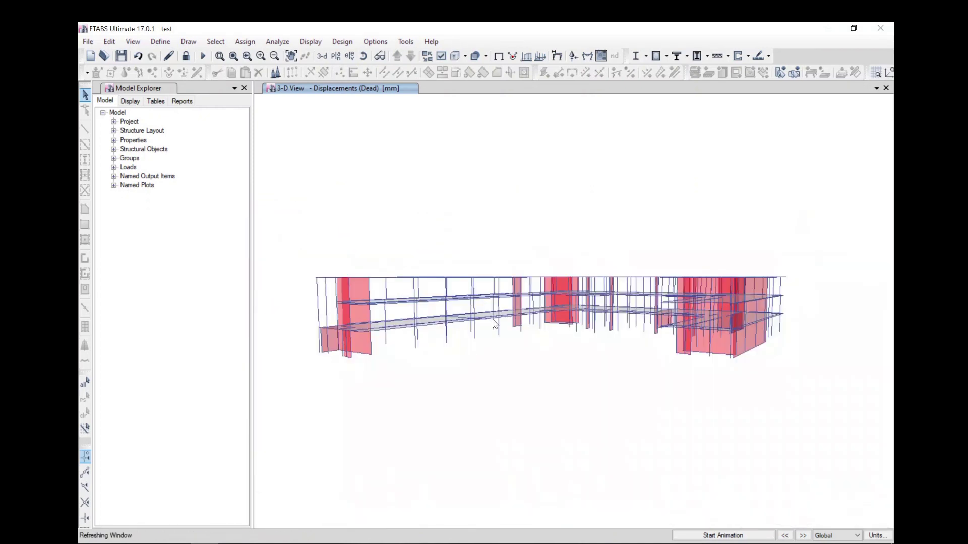
{"action": "middle_click_drag", "start_coordinate": [613, 340], "coordinate": [561, 401], "text": "shift"}
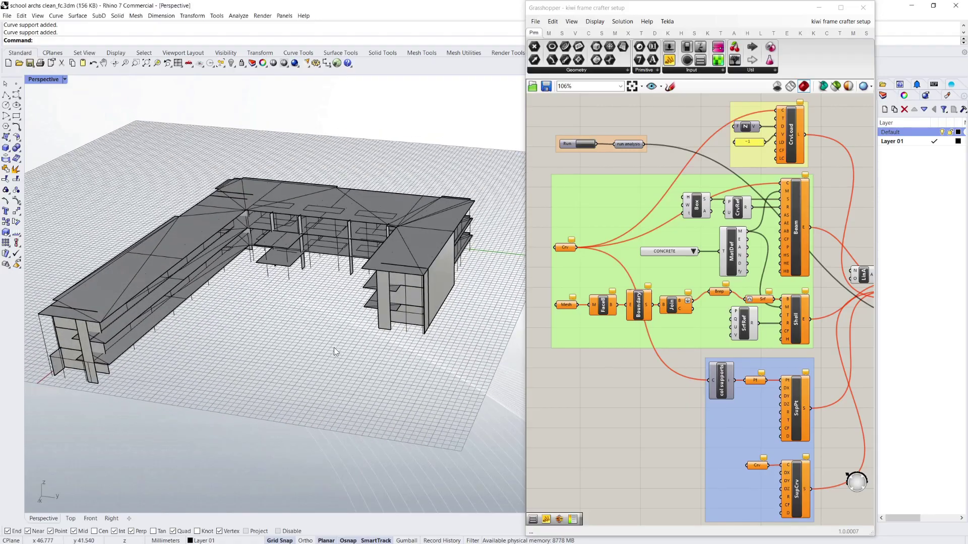
Switch to Rhino with the Grasshopper definition and inspect the cleaned school model's slabs, walls and columns from all sides
{"action": "right_click_drag", "start_coordinate": [336, 339], "coordinate": [241, 276]}
{"action": "scroll", "coordinate": [242, 276], "scroll_direction": "up", "scroll_amount": 3}
{"action": "right_click_drag", "start_coordinate": [413, 380], "coordinate": [333, 313]}
{"action": "scroll", "coordinate": [367, 369], "scroll_direction": "down", "scroll_amount": 3}
{"action": "scroll", "coordinate": [367, 378], "scroll_direction": "down", "scroll_amount": 3}
{"action": "scroll", "coordinate": [367, 369], "scroll_direction": "up", "scroll_amount": 3}
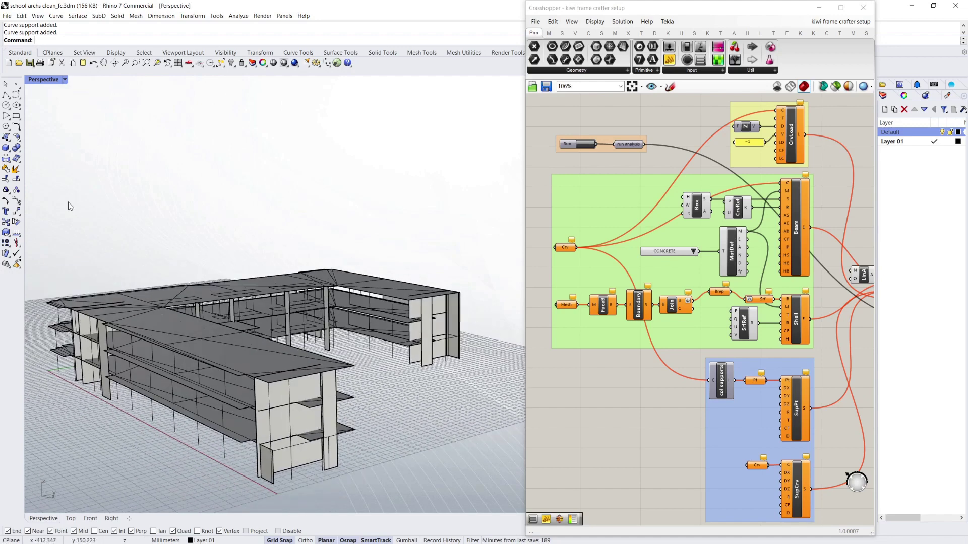
{"action": "scroll", "coordinate": [68, 206], "scroll_direction": "down", "scroll_amount": 4}
{"action": "scroll", "coordinate": [177, 289], "scroll_direction": "up", "scroll_amount": 6}
{"action": "right_click_drag", "start_coordinate": [302, 345], "coordinate": [365, 358]}
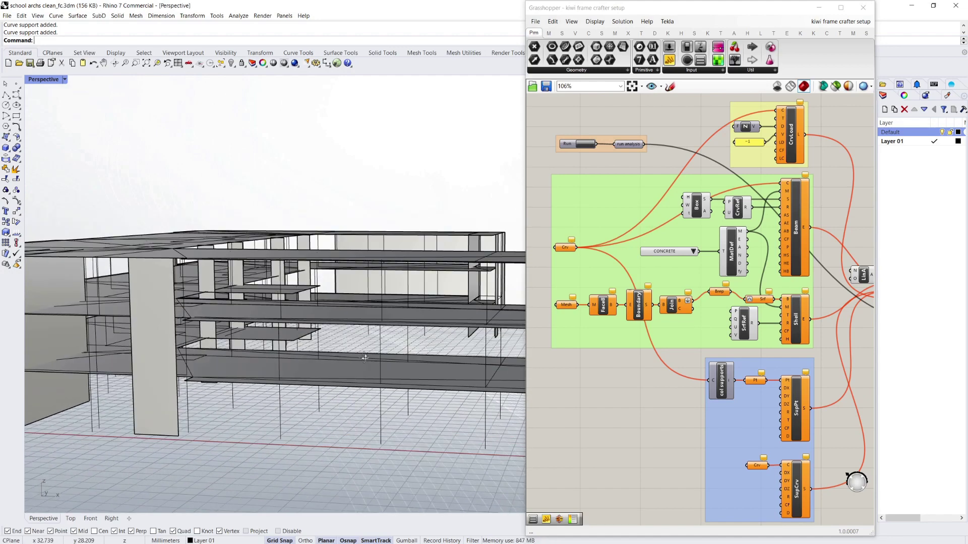
{"action": "right_click_drag", "start_coordinate": [187, 256], "coordinate": [261, 300]}
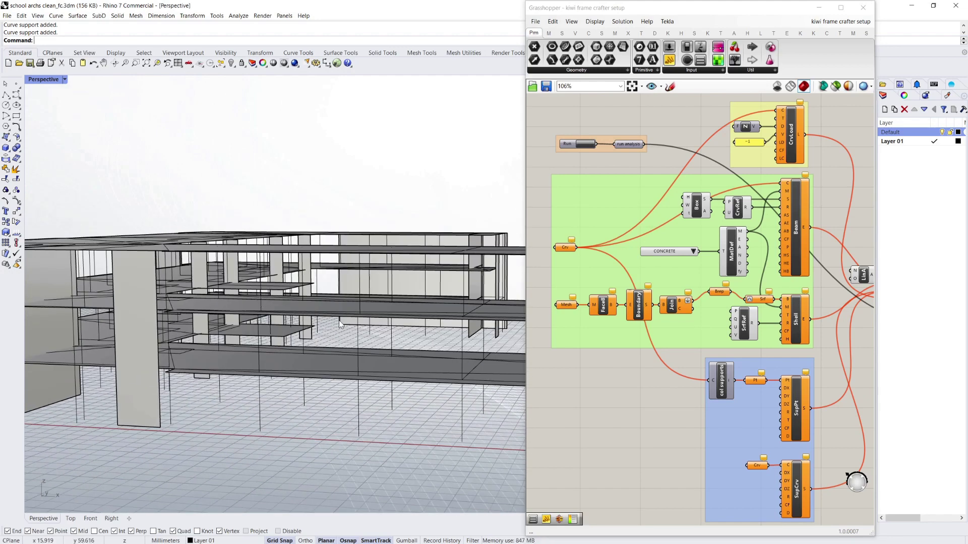
{"action": "right_click_drag", "start_coordinate": [340, 324], "coordinate": [313, 321]}
{"action": "scroll", "coordinate": [313, 321], "scroll_direction": "down", "scroll_amount": 5}
{"action": "scroll", "coordinate": [313, 321], "scroll_direction": "up", "scroll_amount": 4}
{"action": "right_click_drag", "start_coordinate": [363, 348], "coordinate": [195, 341]}
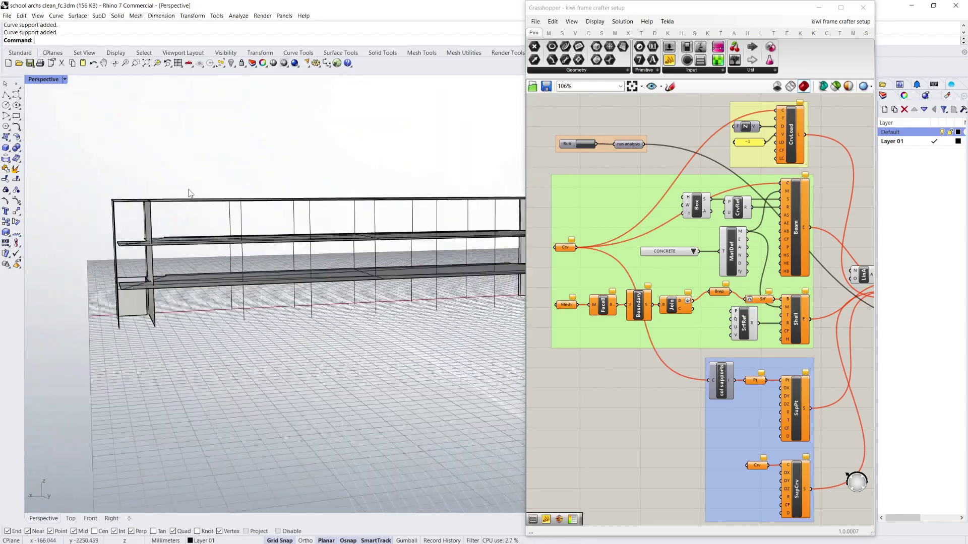
{"action": "right_click_drag", "start_coordinate": [190, 193], "coordinate": [342, 246]}
{"action": "scroll", "coordinate": [356, 244], "scroll_direction": "down", "scroll_amount": 6}
{"action": "scroll", "coordinate": [369, 247], "scroll_direction": "up", "scroll_amount": 5}
{"action": "scroll", "coordinate": [359, 240], "scroll_direction": "down", "scroll_amount": 5}
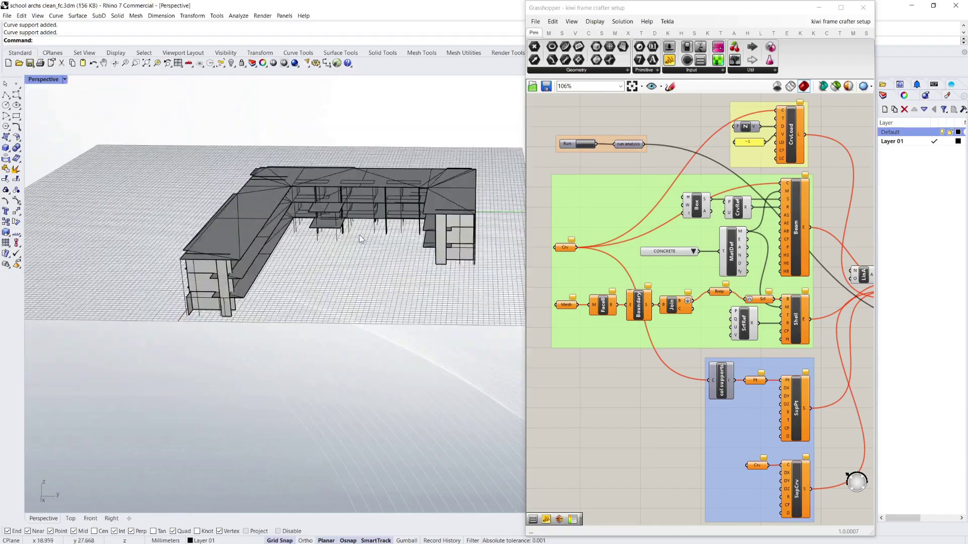
{"action": "scroll", "coordinate": [360, 239], "scroll_direction": "up", "scroll_amount": 2}
{"action": "mouse_move", "coordinate": [444, 269]}
{"action": "right_mouse_down"}
{"action": "mouse_move", "coordinate": [407, 234]}
{"action": "mouse_move", "coordinate": [445, 267]}
{"action": "right_mouse_up"}
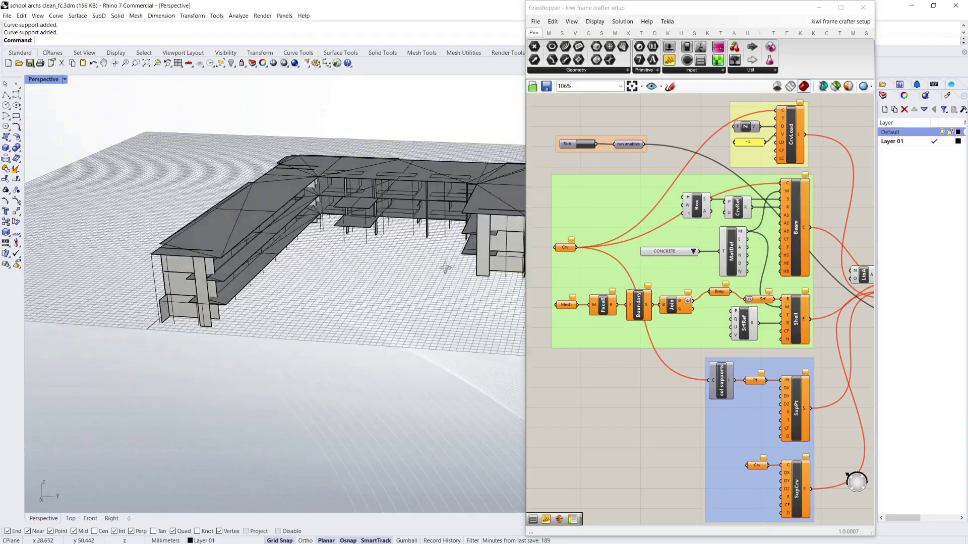
{"action": "scroll", "coordinate": [353, 267], "scroll_direction": "down", "scroll_amount": 6}
{"action": "right_click_drag", "start_coordinate": [368, 267], "coordinate": [367, 326]}
{"action": "scroll", "coordinate": [398, 288], "scroll_direction": "up", "scroll_amount": 6}
{"action": "scroll", "coordinate": [400, 288], "scroll_direction": "down", "scroll_amount": 4}
{"action": "scroll", "coordinate": [213, 141], "scroll_direction": "up", "scroll_amount": 2}
{"action": "left_click_drag", "start_coordinate": [117, 116], "coordinate": [173, 185]}
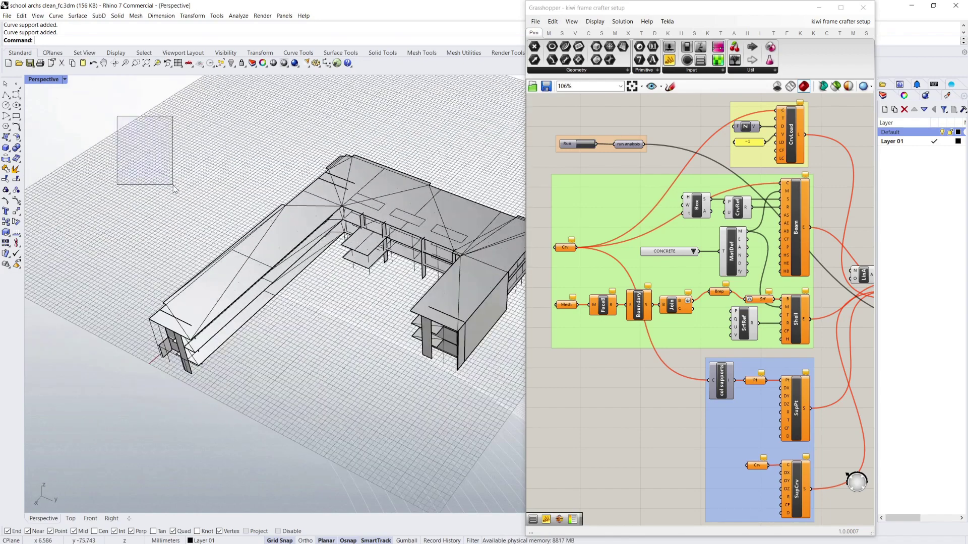
{"action": "scroll", "coordinate": [141, 146], "scroll_direction": "down", "scroll_amount": 2}
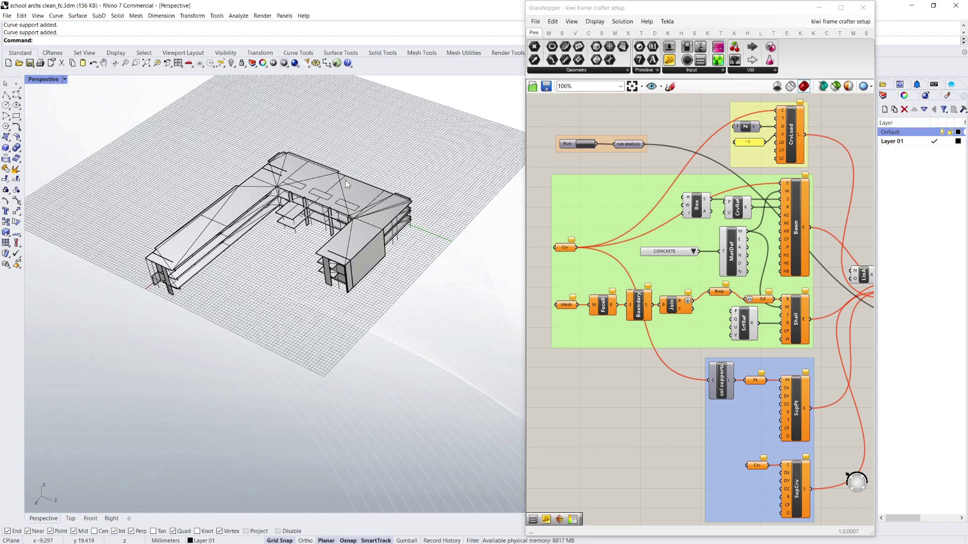
Select the whole building and reference its curves in the Crv parameter feeding Beam and its meshes in the Mesh parameter feeding Shell
{"action": "left_click", "coordinate": [620, 126]}
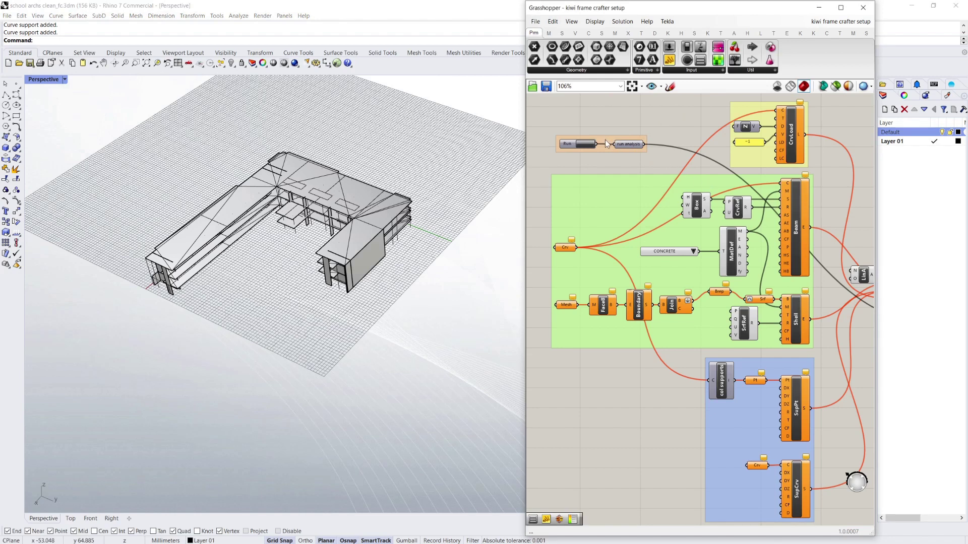
{"action": "left_click_drag", "start_coordinate": [605, 141], "coordinate": [604, 145]}
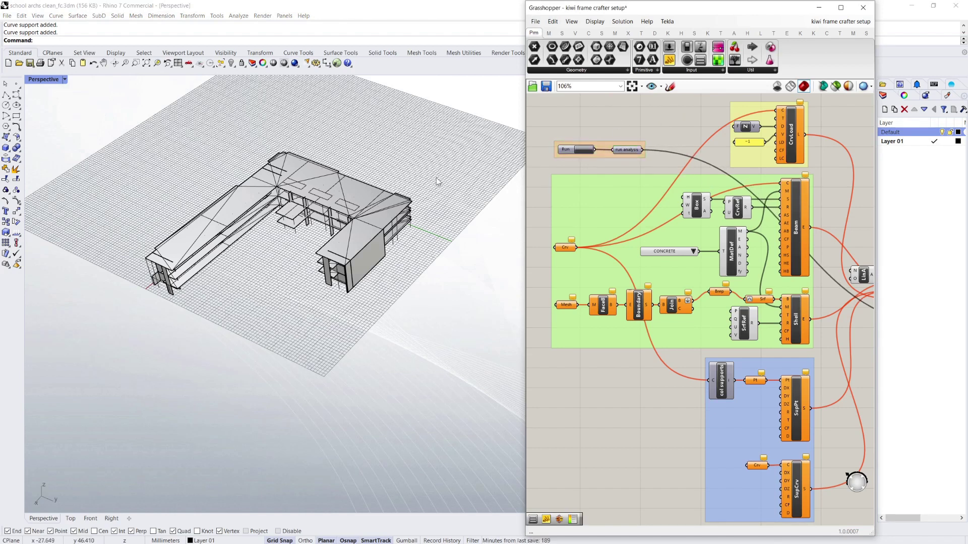
{"action": "left_click_drag", "start_coordinate": [112, 115], "coordinate": [447, 381]}
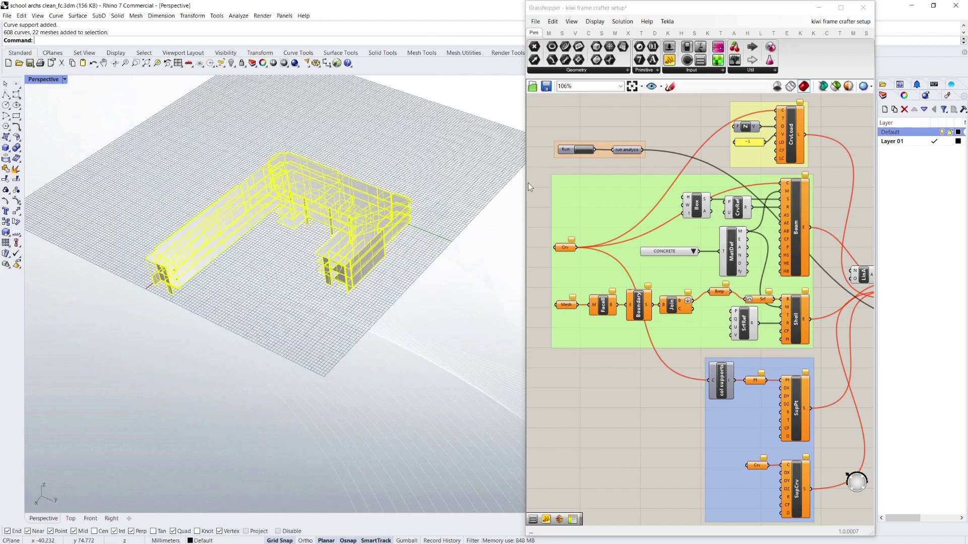
{"action": "left_click", "coordinate": [620, 119]}
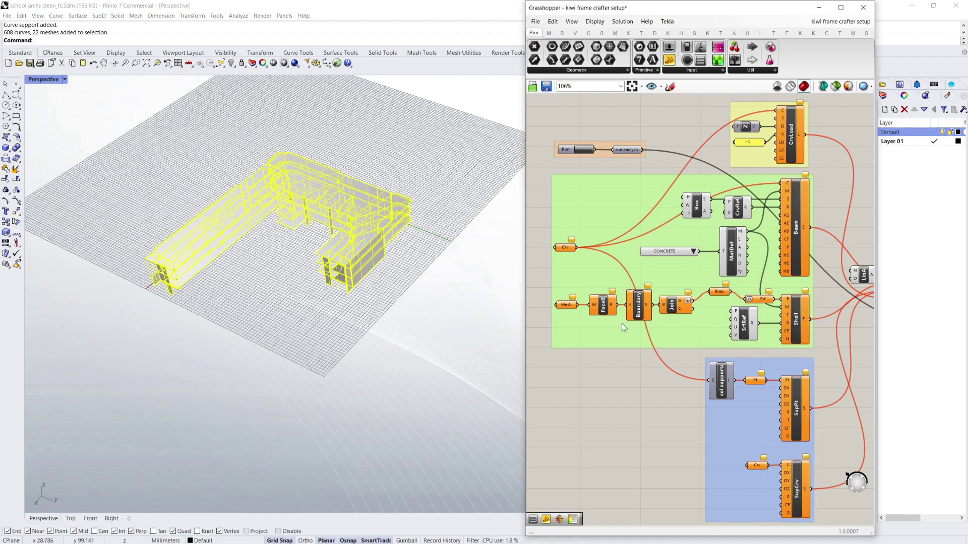
{"action": "right_click", "coordinate": [561, 248]}
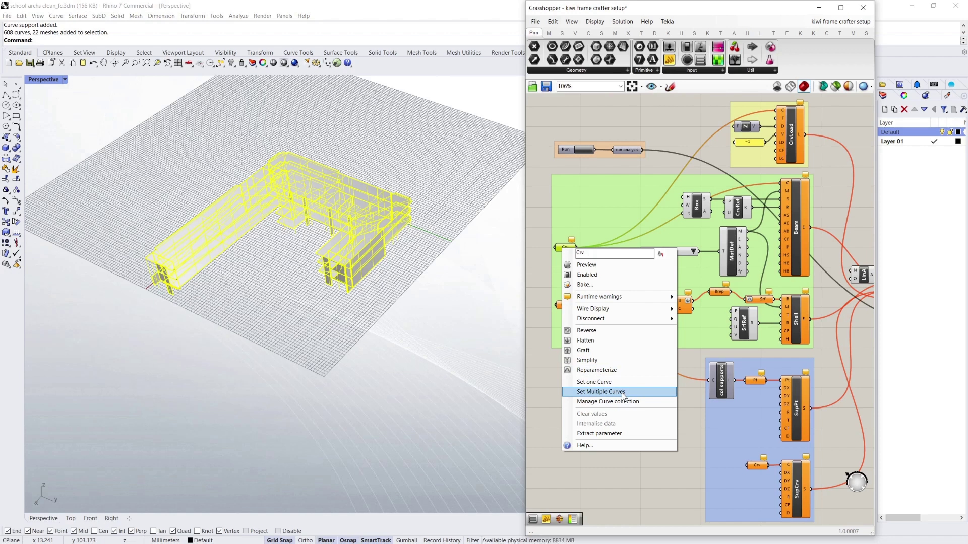
{"action": "left_click", "coordinate": [623, 392]}
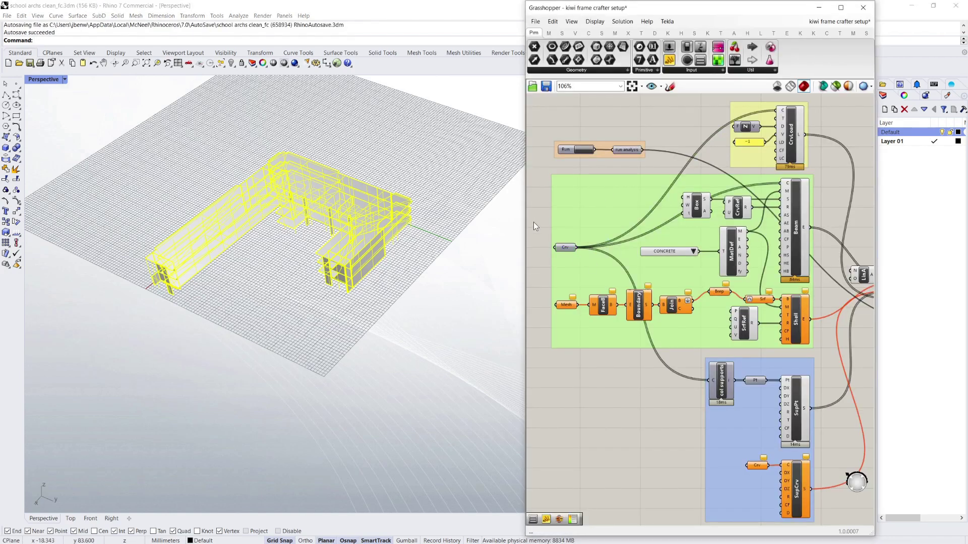
{"action": "right_click", "coordinate": [565, 305]}
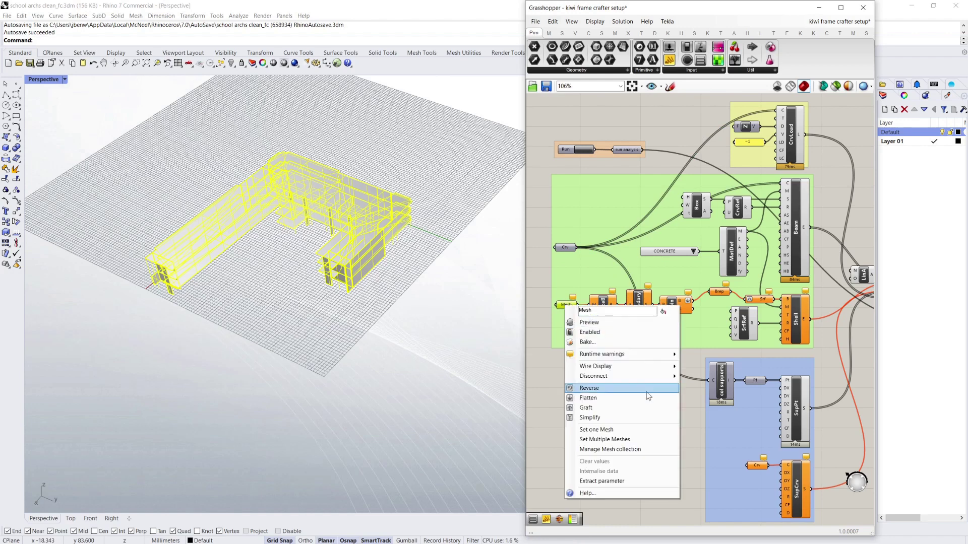
{"action": "left_click", "coordinate": [616, 440]}
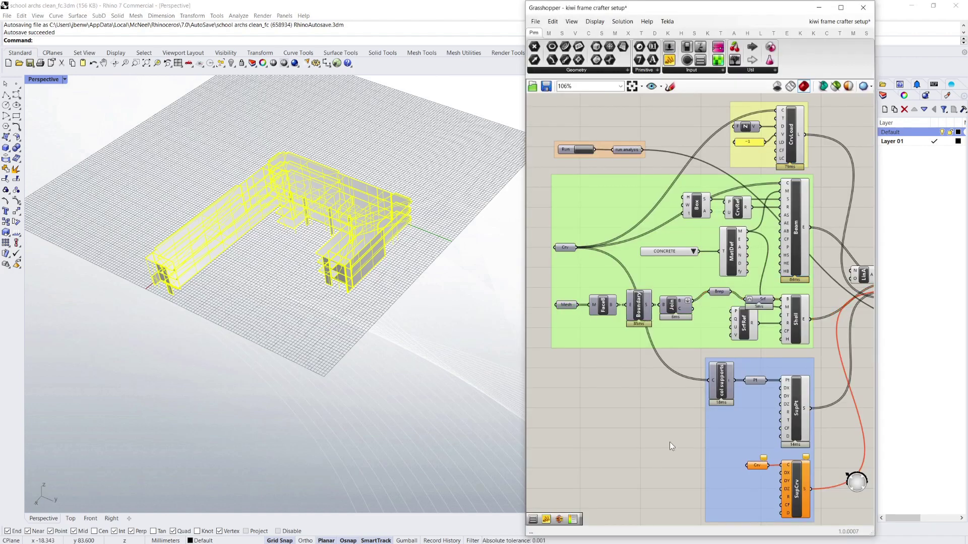
Select the curves along the building's base and reference them as multiple curves in the Crv parameter feeding SupCrv
{"action": "left_click", "coordinate": [397, 317]}
{"action": "right_click_drag", "start_coordinate": [398, 317], "coordinate": [387, 262]}
{"action": "left_click_drag", "start_coordinate": [146, 289], "coordinate": [421, 356]}
{"action": "right_click_drag", "start_coordinate": [421, 356], "coordinate": [338, 321]}
{"action": "scroll", "coordinate": [338, 321], "scroll_direction": "up", "scroll_amount": 8}
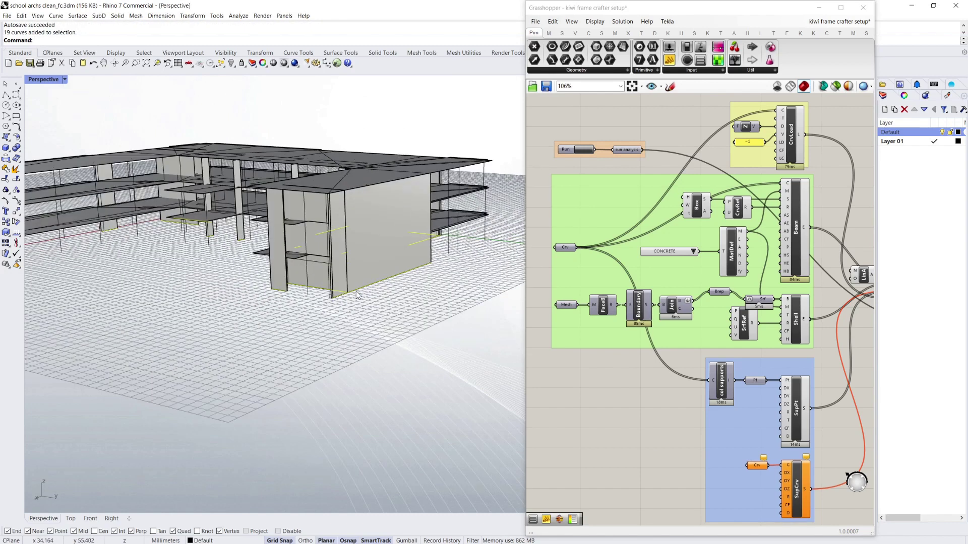
{"action": "right_click", "coordinate": [756, 466]}
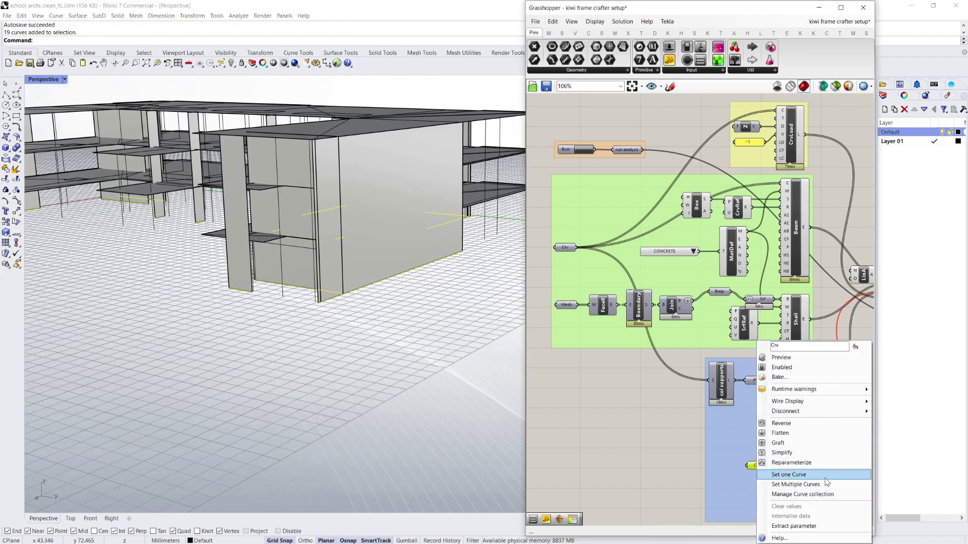
{"action": "left_click", "coordinate": [806, 484]}
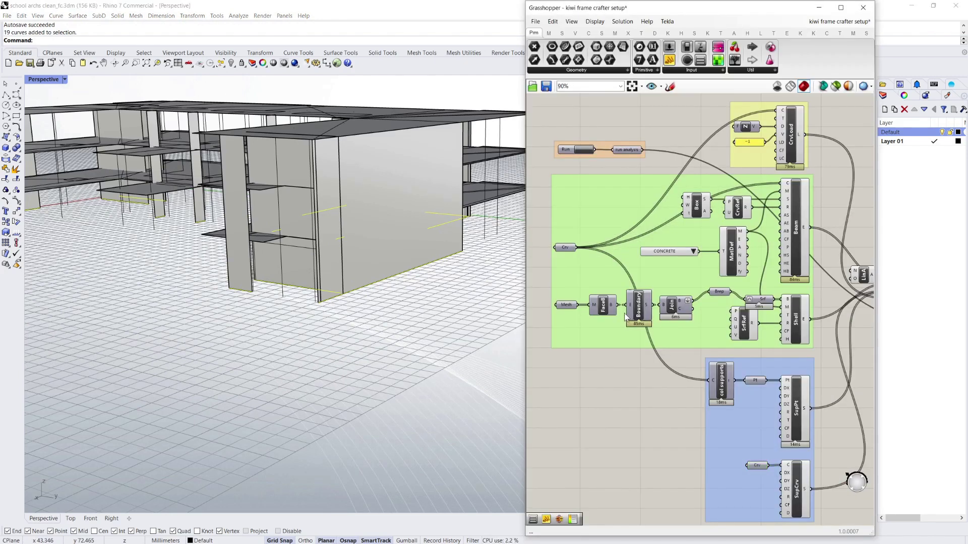
Enable the AModel component to assemble the analysis model
{"action": "scroll", "coordinate": [822, 319], "scroll_direction": "up", "scroll_amount": 5}
{"action": "right_click", "coordinate": [810, 294]}
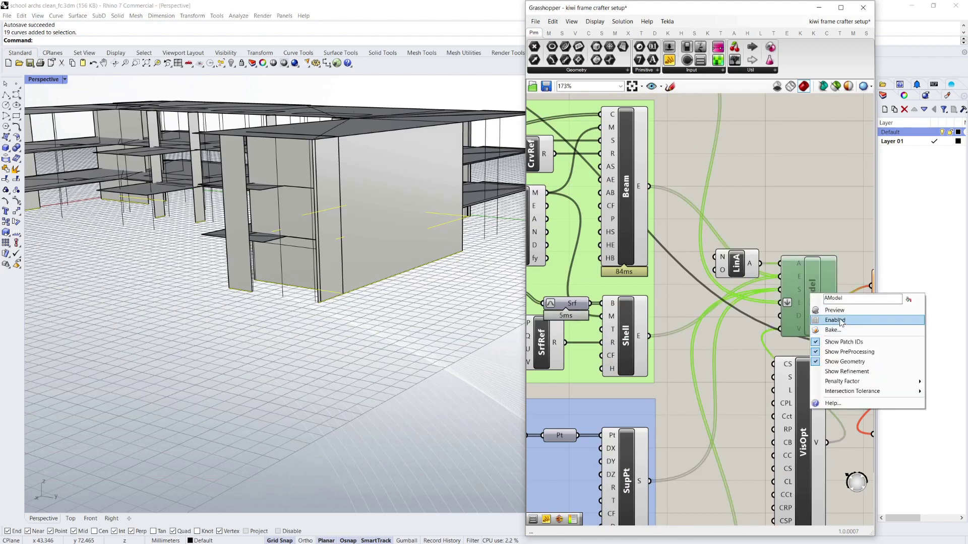
{"action": "left_click", "coordinate": [841, 322]}
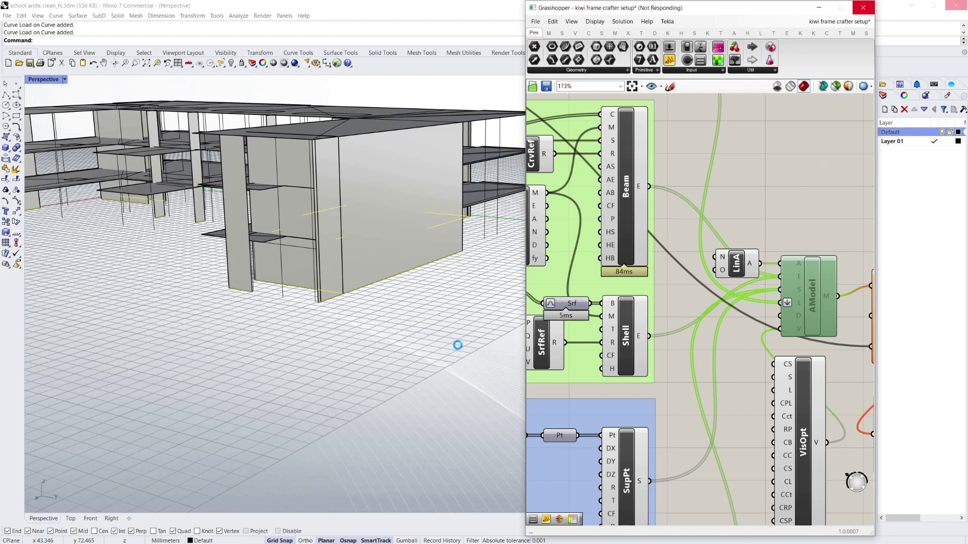
Hide the Default layer and turn on the AModel preview to view the analysis model with its loads and supports
{"action": "left_click", "coordinate": [942, 132]}
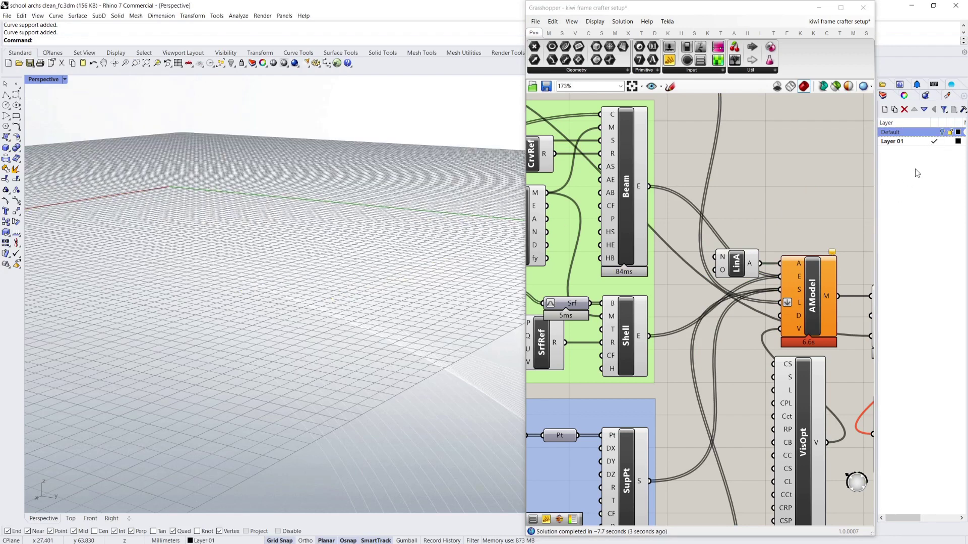
{"action": "right_click", "coordinate": [816, 298]}
{"action": "left_click", "coordinate": [832, 313]}
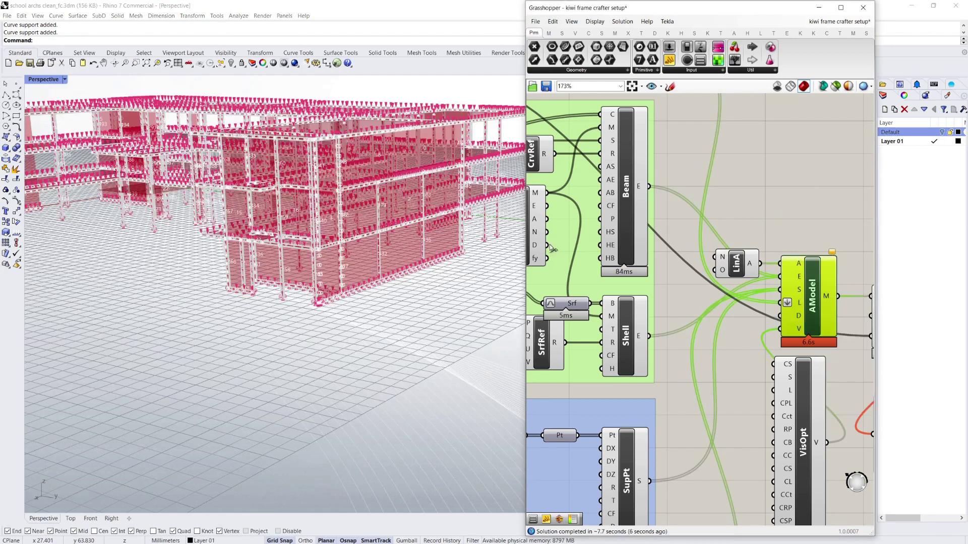
{"action": "right_click_drag", "start_coordinate": [455, 264], "coordinate": [449, 179]}
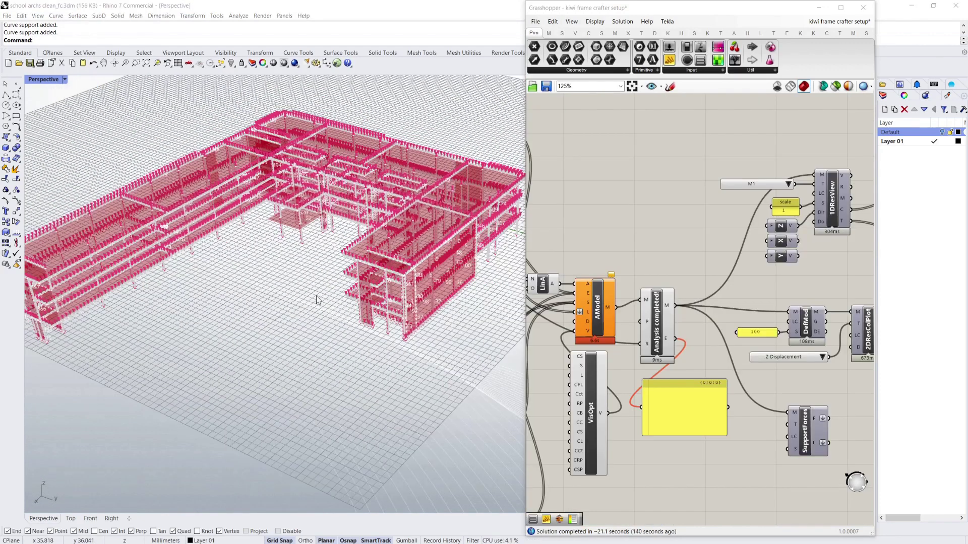
{"action": "mouse_move", "coordinate": [275, 299]}
{"action": "right_mouse_down"}
{"action": "mouse_move", "coordinate": [281, 282]}
{"action": "mouse_move", "coordinate": [271, 297]}
{"action": "right_mouse_up"}
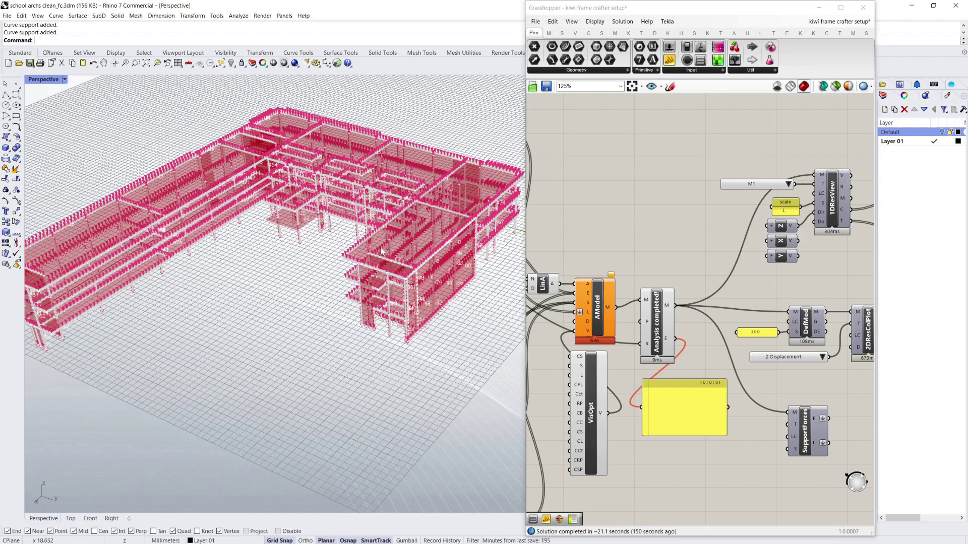
Turn off the preview of the AModel component
{"action": "right_click", "coordinate": [590, 300]}
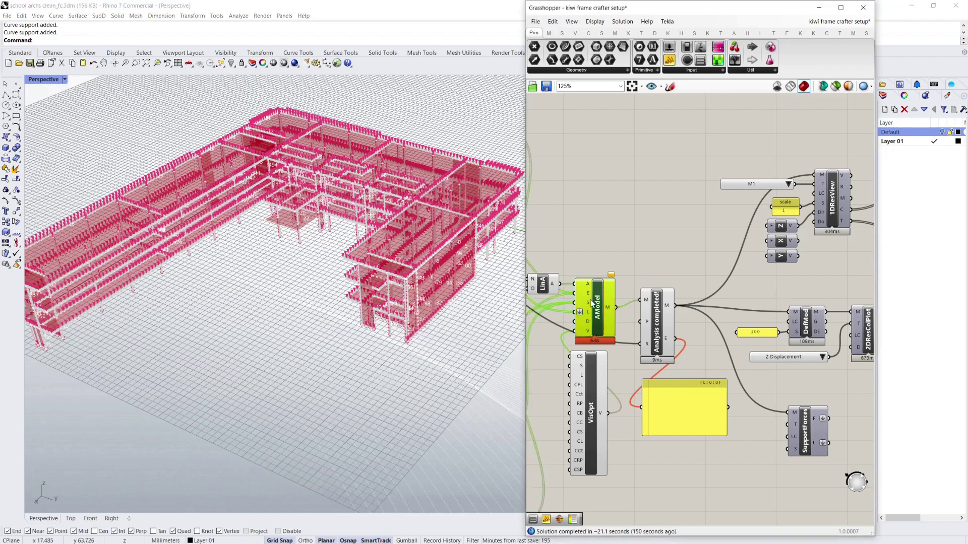
{"action": "left_click", "coordinate": [603, 214]}
{"action": "right_click", "coordinate": [601, 296]}
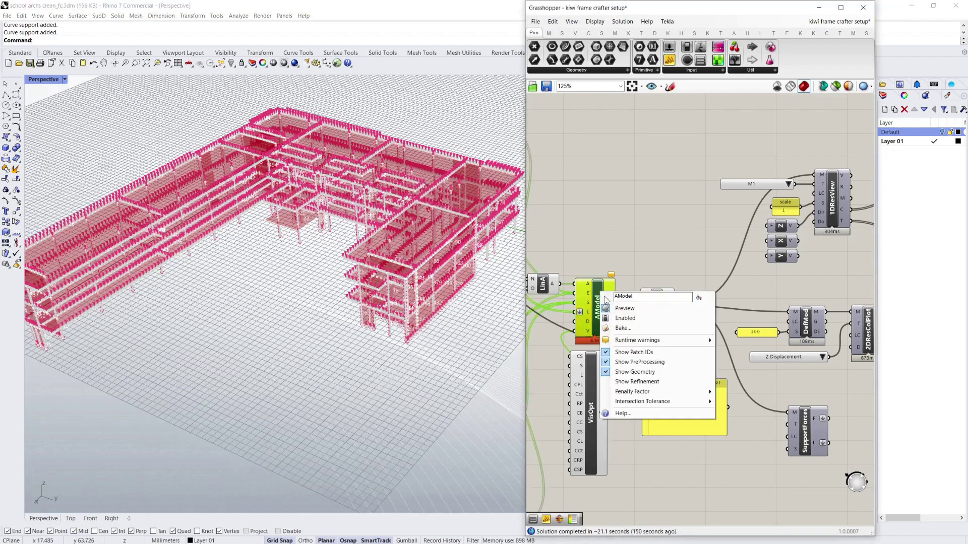
{"action": "left_click", "coordinate": [625, 308]}
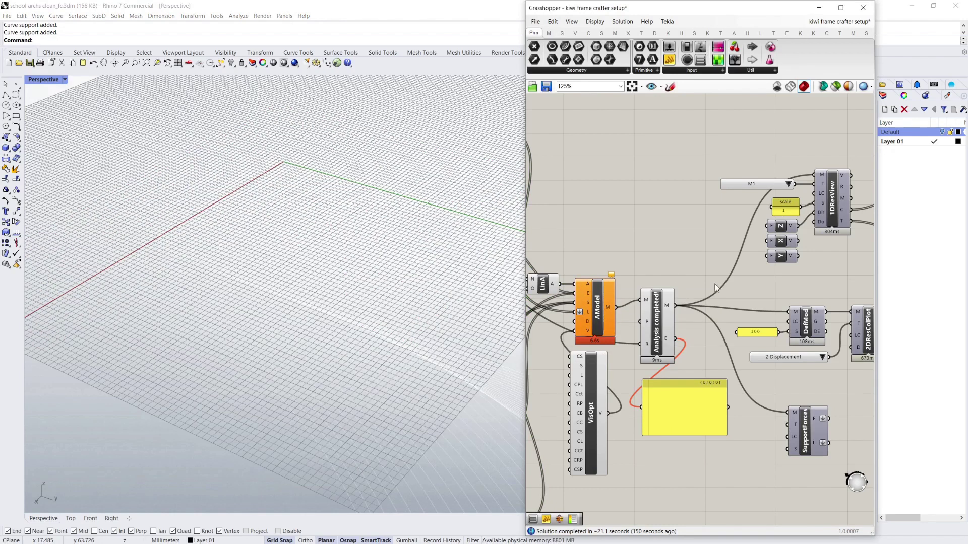
Turn on the 1DResView preview and view the M1 results on the building's beams and columns
{"action": "scroll", "coordinate": [622, 264], "scroll_direction": "down", "scroll_amount": 3}
{"action": "scroll", "coordinate": [764, 243], "scroll_direction": "up", "scroll_amount": 3}
{"action": "right_click", "coordinate": [733, 206]}
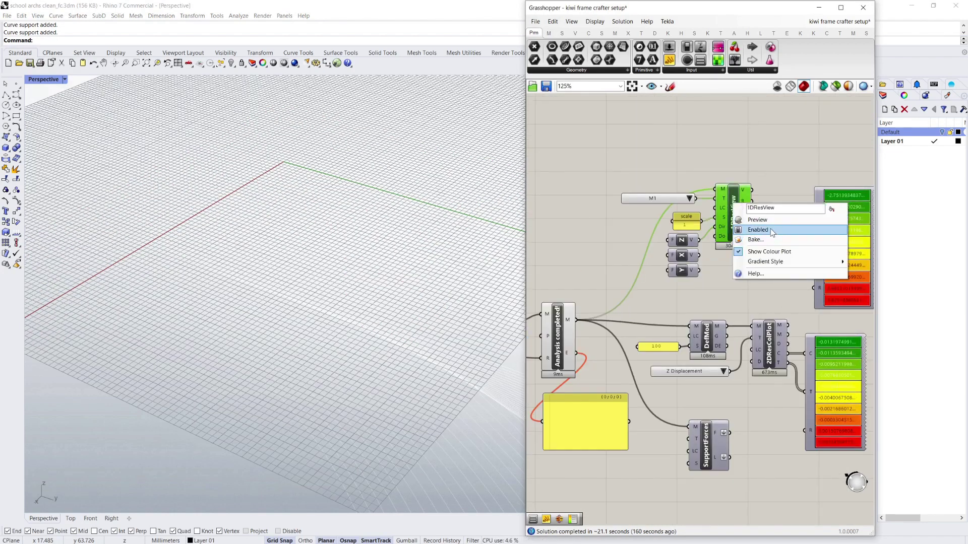
{"action": "left_click", "coordinate": [757, 219]}
{"action": "left_click", "coordinate": [704, 156]}
{"action": "right_click_drag", "start_coordinate": [355, 316], "coordinate": [337, 296]}
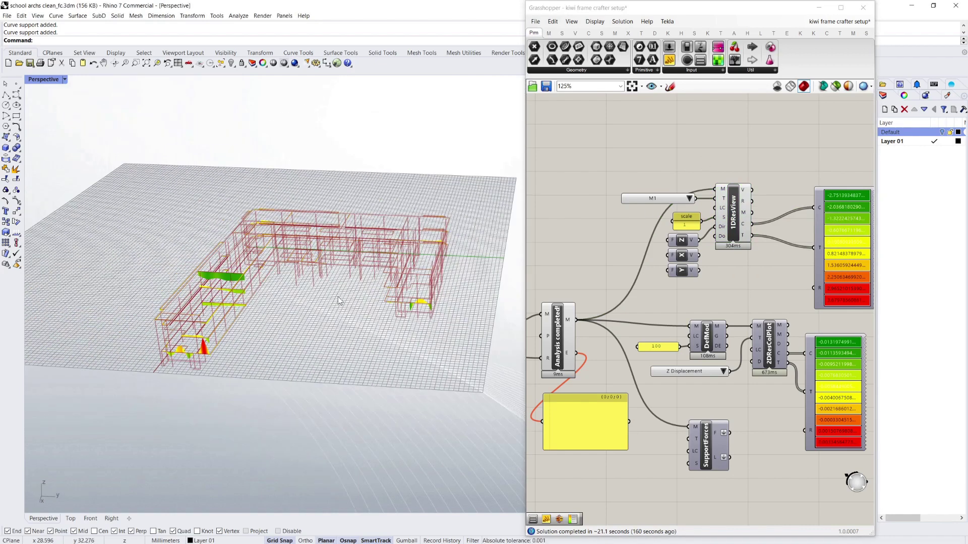
Examine the M1 diagrams on the beams across the building's long wing from close up and different angles
{"action": "scroll", "coordinate": [179, 370], "scroll_direction": "up", "scroll_amount": 5}
{"action": "right_click_drag", "start_coordinate": [231, 377], "coordinate": [338, 266]}
{"action": "right_click_drag", "start_coordinate": [364, 207], "coordinate": [259, 274]}
{"action": "scroll", "coordinate": [245, 168], "scroll_direction": "up", "scroll_amount": 3}
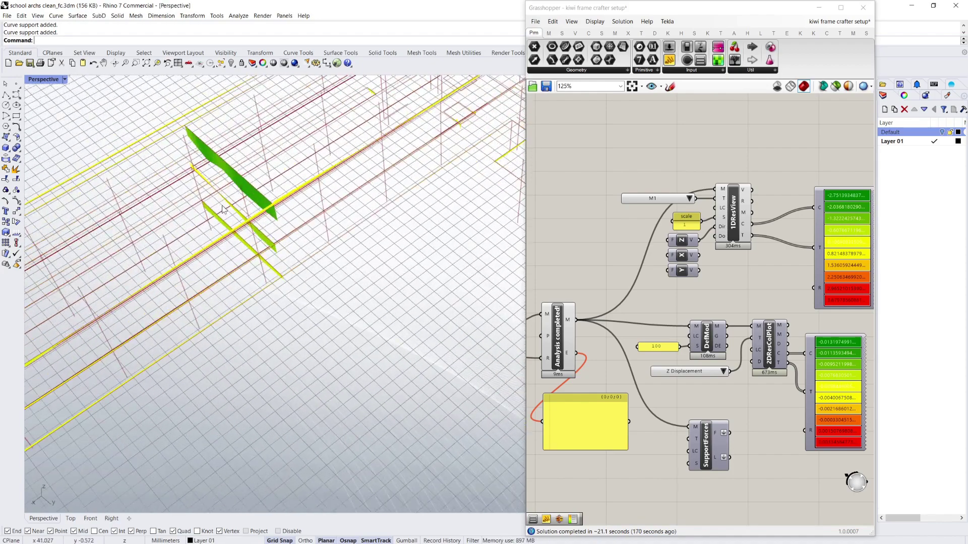
{"action": "right_click_drag", "start_coordinate": [201, 199], "coordinate": [266, 198]}
{"action": "right_click_drag", "start_coordinate": [199, 188], "coordinate": [229, 171]}
{"action": "scroll", "coordinate": [229, 171], "scroll_direction": "down", "scroll_amount": 4}
{"action": "scroll", "coordinate": [252, 202], "scroll_direction": "down", "scroll_amount": 5}
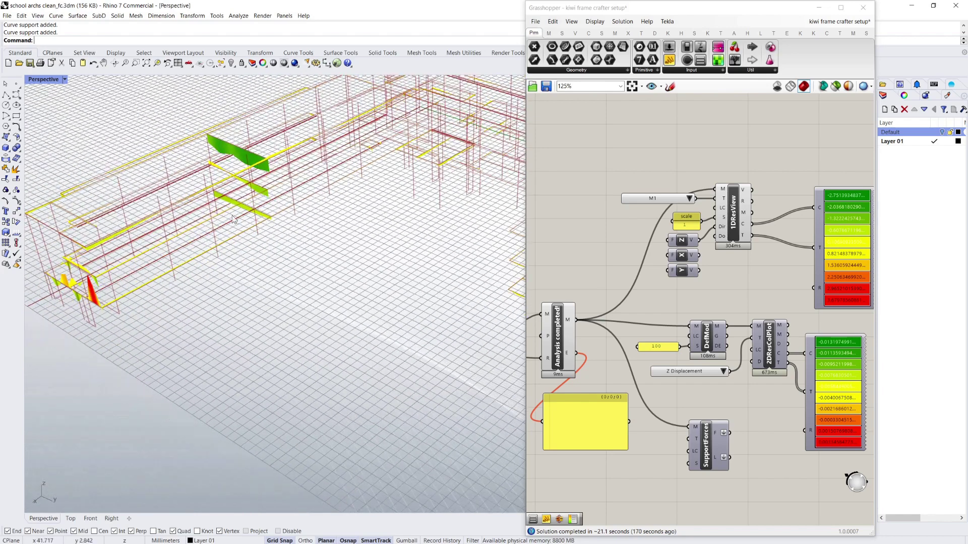
Inspect the M1 diagrams at the end of the shorter wing and across the whole frame
{"action": "scroll", "coordinate": [356, 251], "scroll_direction": "up", "scroll_amount": 6}
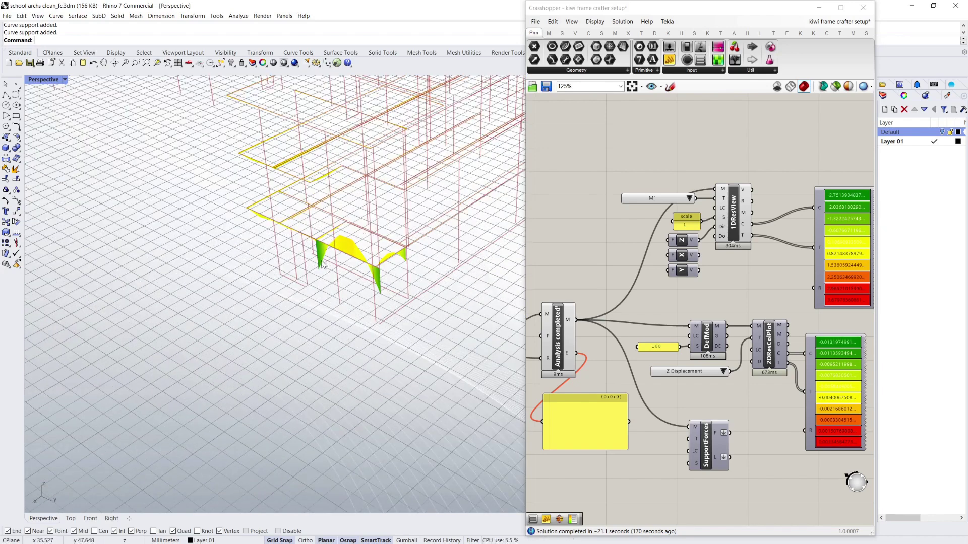
{"action": "right_click_drag", "start_coordinate": [311, 257], "coordinate": [361, 280]}
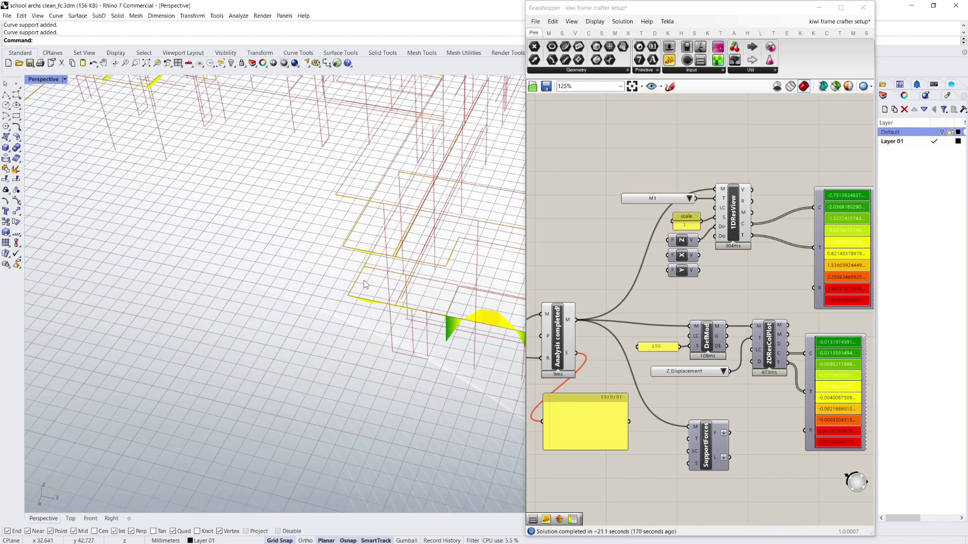
{"action": "right_click_drag", "start_coordinate": [505, 337], "coordinate": [469, 318], "text": "shift"}
{"action": "scroll", "coordinate": [398, 310], "scroll_direction": "down", "scroll_amount": 5}
{"action": "right_click_drag", "start_coordinate": [356, 227], "coordinate": [296, 211]}
{"action": "scroll", "coordinate": [302, 261], "scroll_direction": "down", "scroll_amount": 3}
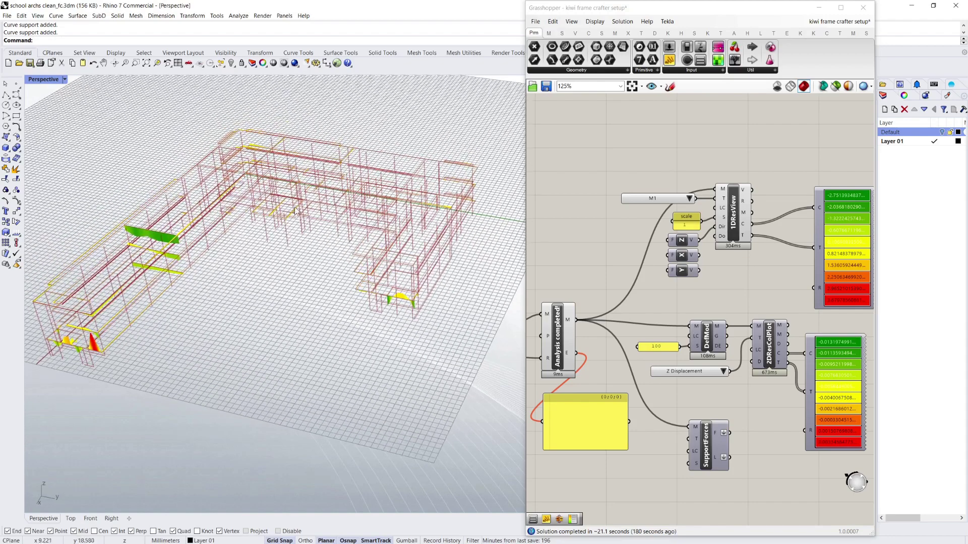
{"action": "right_click_drag", "start_coordinate": [239, 300], "coordinate": [267, 309]}
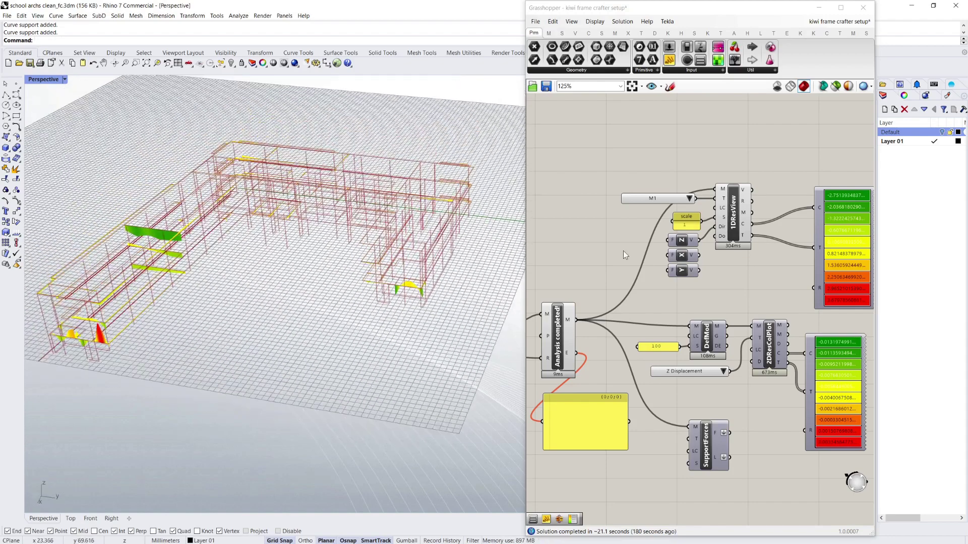
{"action": "right_click_drag", "start_coordinate": [364, 262], "coordinate": [331, 289]}
{"action": "right_click_drag", "start_coordinate": [267, 258], "coordinate": [301, 284]}
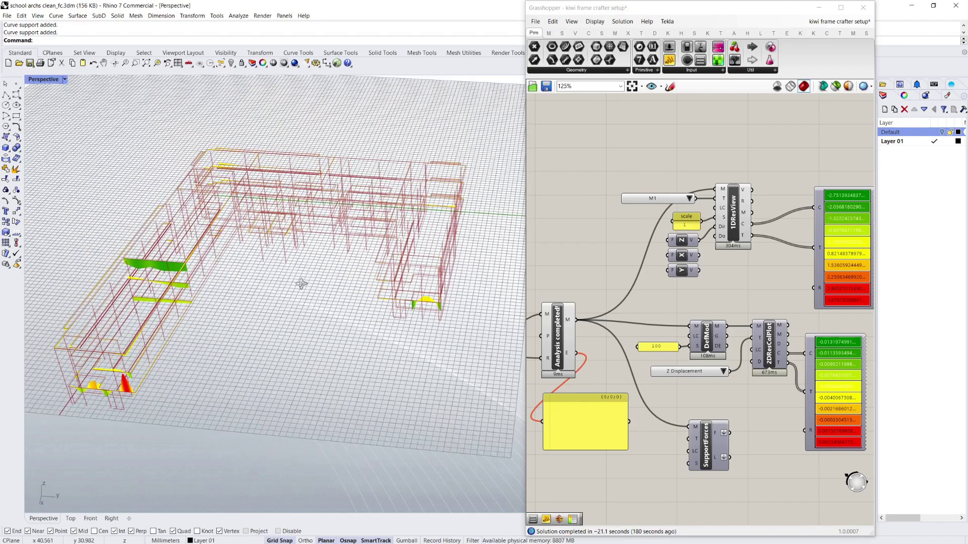
Replace the 1DResView preview with the 2DResColPlot preview and examine the Z Displacement colour plot on the slabs and walls
{"action": "right_click", "coordinate": [731, 207]}
{"action": "left_click", "coordinate": [756, 223]}
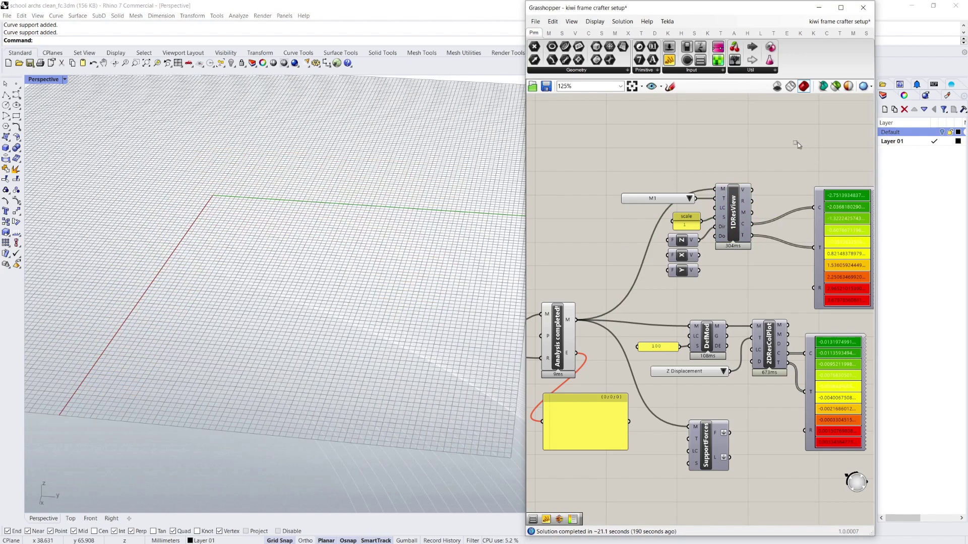
{"action": "right_click", "coordinate": [771, 344]}
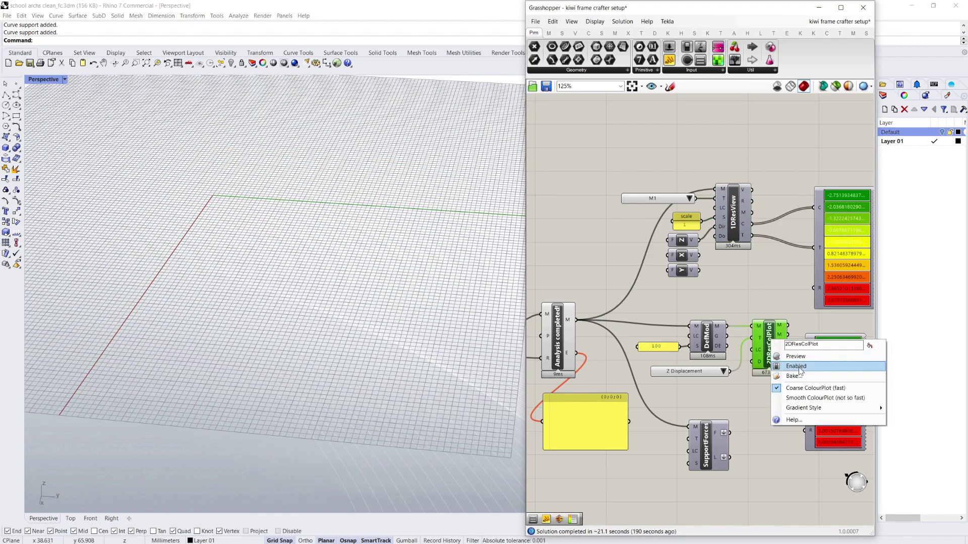
{"action": "left_click", "coordinate": [796, 357]}
{"action": "right_click_drag", "start_coordinate": [297, 300], "coordinate": [217, 221]}
{"action": "scroll", "coordinate": [197, 201], "scroll_direction": "up", "scroll_amount": 5}
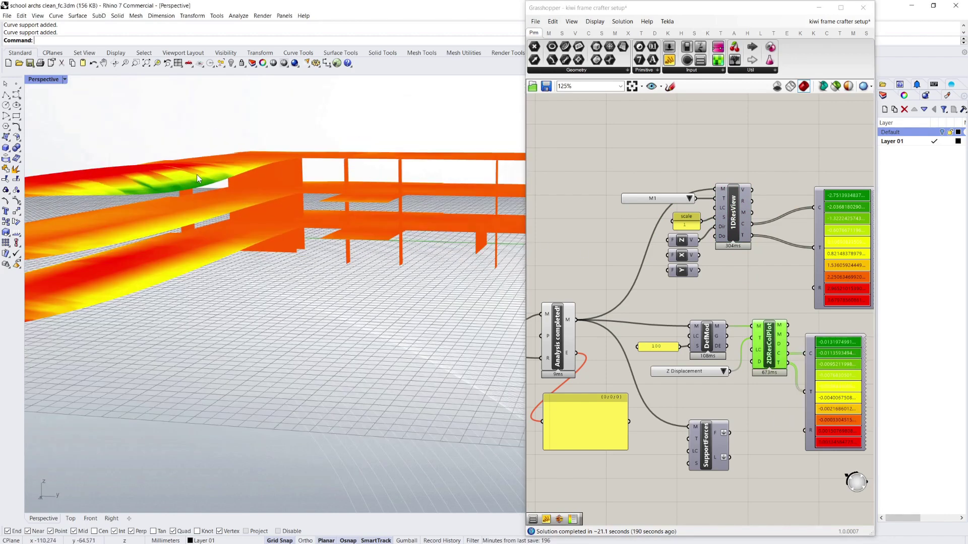
{"action": "right_click_drag", "start_coordinate": [197, 174], "coordinate": [174, 198]}
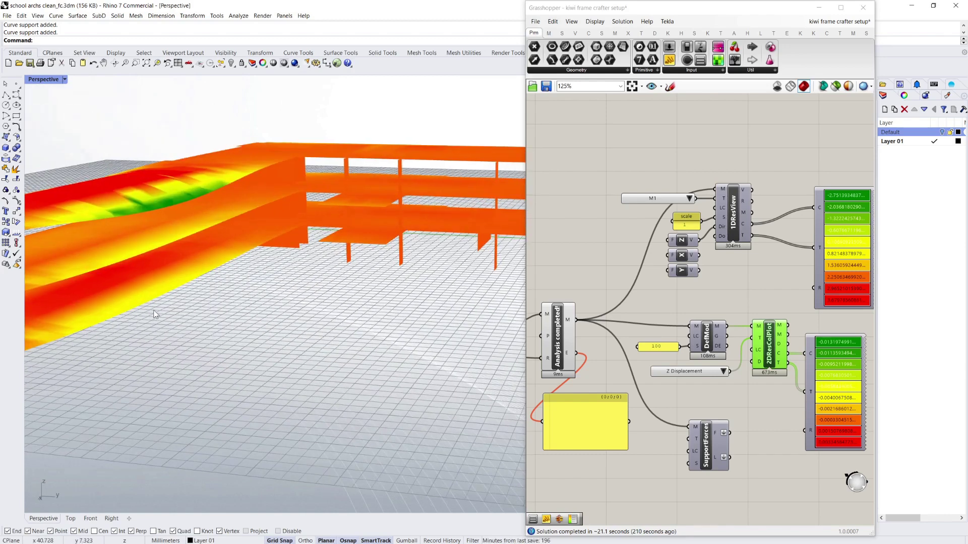
{"action": "right_click_drag", "start_coordinate": [207, 237], "coordinate": [201, 262]}
{"action": "scroll", "coordinate": [346, 273], "scroll_direction": "down", "scroll_amount": 5}
{"action": "mouse_move", "coordinate": [345, 274]}
{"action": "right_mouse_down"}
{"action": "mouse_move", "coordinate": [337, 256]}
{"action": "mouse_move", "coordinate": [291, 261]}
{"action": "mouse_move", "coordinate": [302, 284]}
{"action": "mouse_move", "coordinate": [354, 275]}
{"action": "mouse_move", "coordinate": [345, 283]}
{"action": "right_mouse_up"}
{"action": "left_click", "coordinate": [606, 260]}
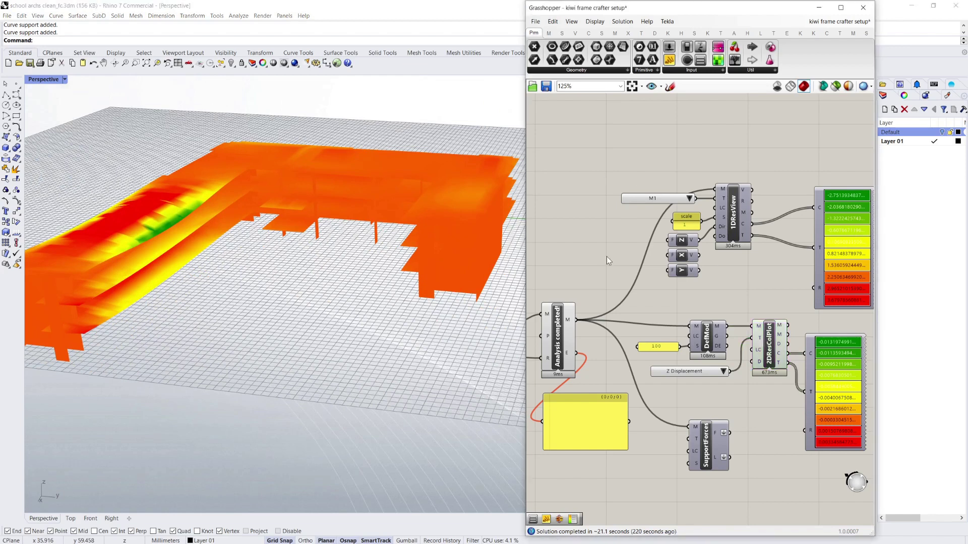
Turn off the preview of the 2DResColPlot component
{"action": "right_click", "coordinate": [772, 339]}
{"action": "left_click", "coordinate": [799, 347]}
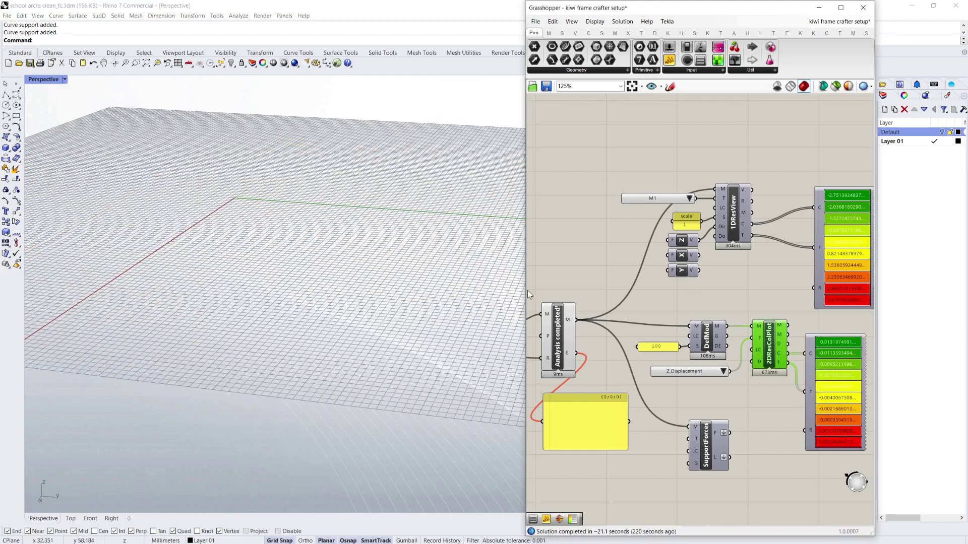
{"action": "left_click", "coordinate": [757, 300]}
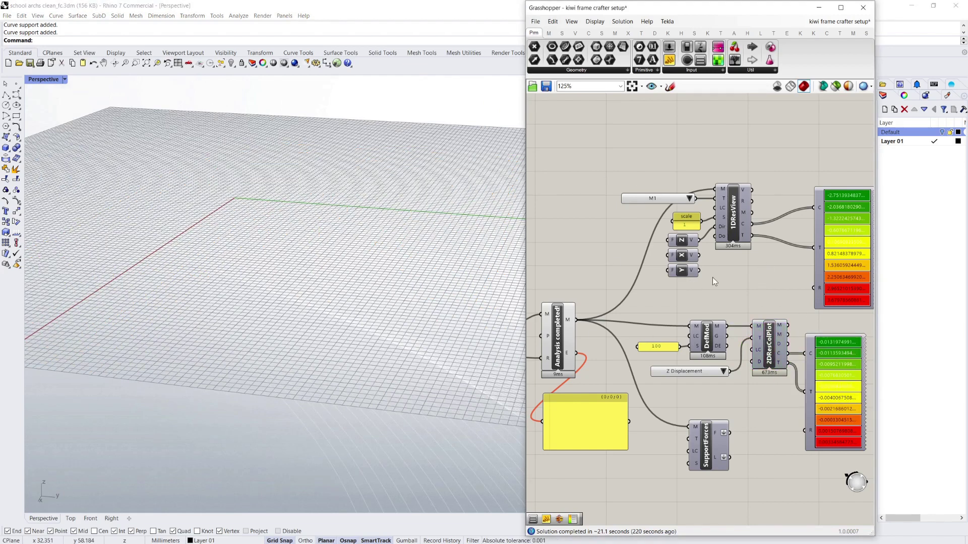
Look over the Grasshopper definition from the curve and mesh inputs, loads and supports through to the result components
{"action": "scroll", "coordinate": [759, 287], "scroll_direction": "down", "scroll_amount": 7}
{"action": "scroll", "coordinate": [544, 305], "scroll_direction": "up", "scroll_amount": 7}
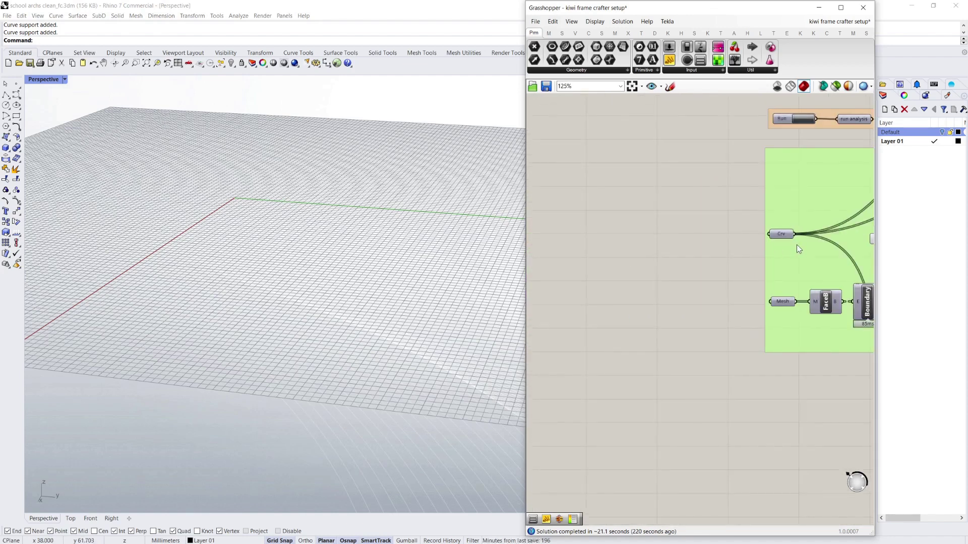
{"action": "scroll", "coordinate": [592, 282], "scroll_direction": "down", "scroll_amount": 3}
{"action": "right_click_drag", "start_coordinate": [706, 281], "coordinate": [642, 289]}
{"action": "scroll", "coordinate": [642, 289], "scroll_direction": "up", "scroll_amount": 1}
{"action": "left_click", "coordinate": [944, 284]}
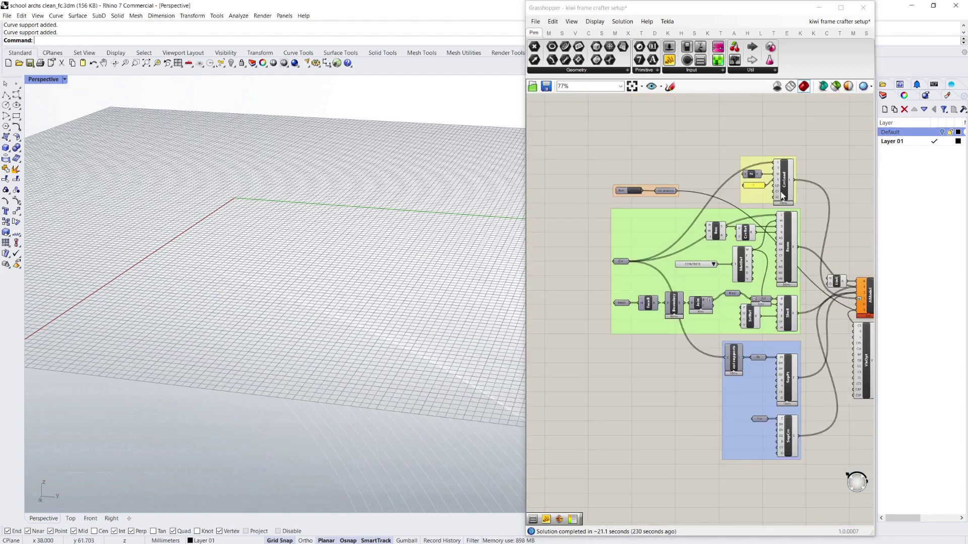
{"action": "left_click", "coordinate": [705, 196]}
{"action": "scroll", "coordinate": [648, 199], "scroll_direction": "down", "scroll_amount": 2}
{"action": "right_click_drag", "start_coordinate": [648, 199], "coordinate": [545, 183]}
{"action": "scroll", "coordinate": [831, 234], "scroll_direction": "up", "scroll_amount": 5}
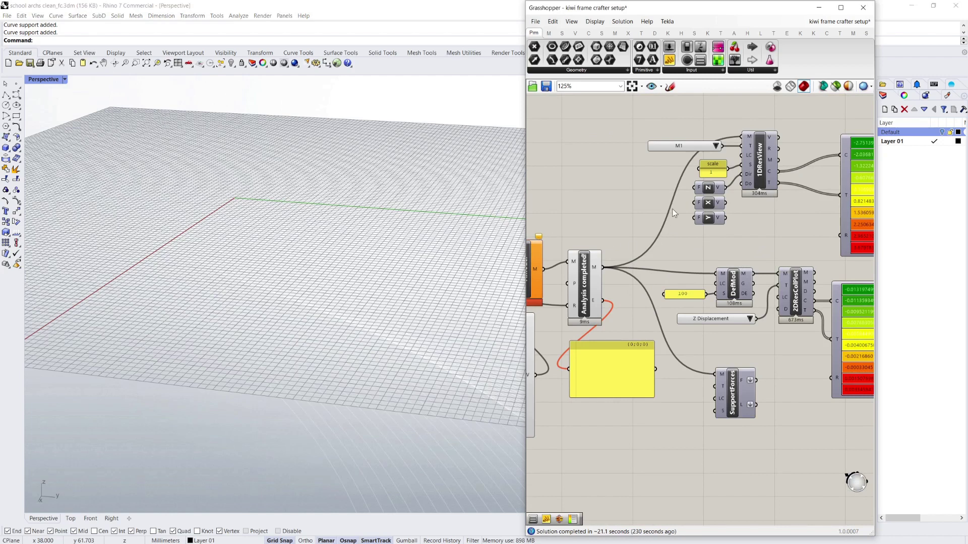
{"action": "scroll", "coordinate": [688, 277], "scroll_direction": "down", "scroll_amount": 1}
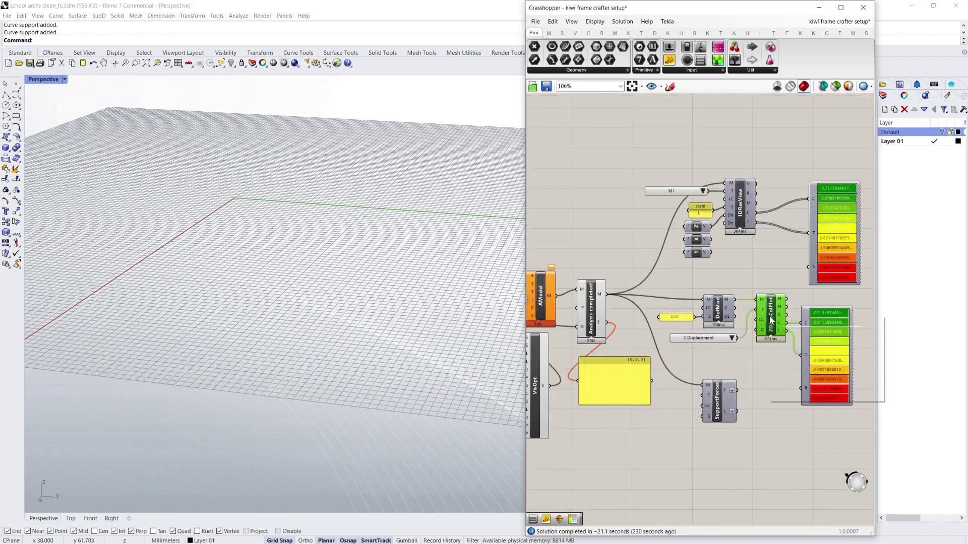
Turn the 2DResColPlot preview back on and view the Z Displacement plot of the whole building from above
{"action": "right_click", "coordinate": [769, 318]}
{"action": "left_click", "coordinate": [788, 333]}
{"action": "right_click_drag", "start_coordinate": [443, 222], "coordinate": [323, 288]}
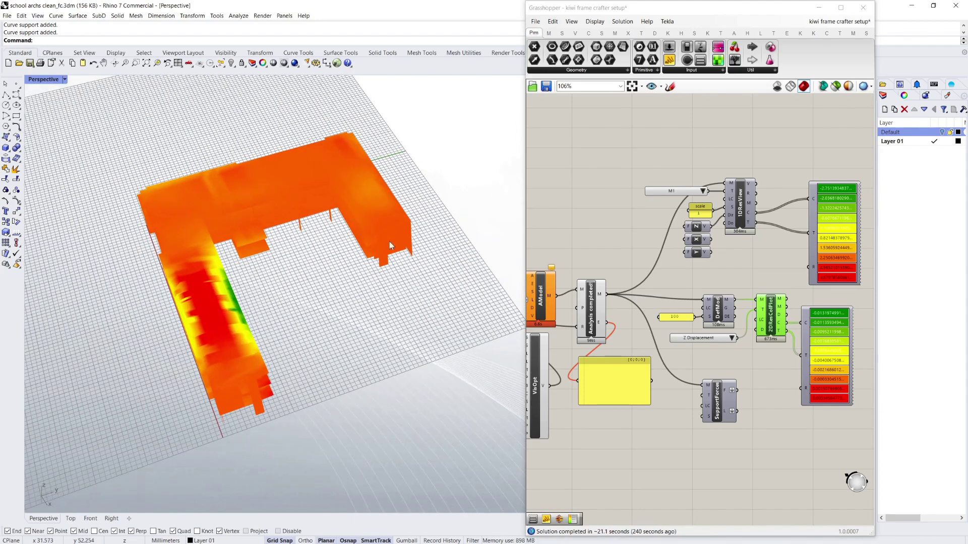
{"action": "right_click_drag", "start_coordinate": [385, 274], "coordinate": [336, 292]}
{"action": "right_click_drag", "start_coordinate": [258, 276], "coordinate": [272, 280]}
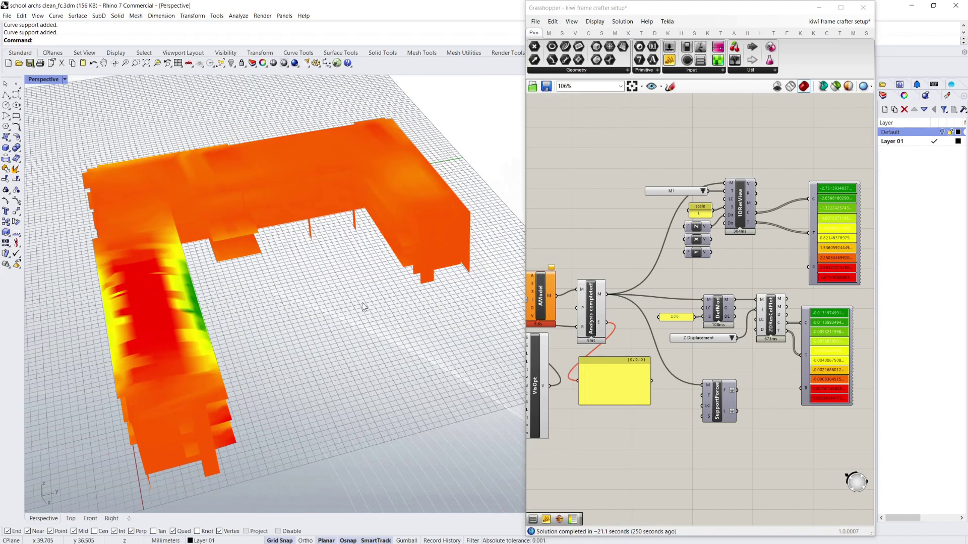